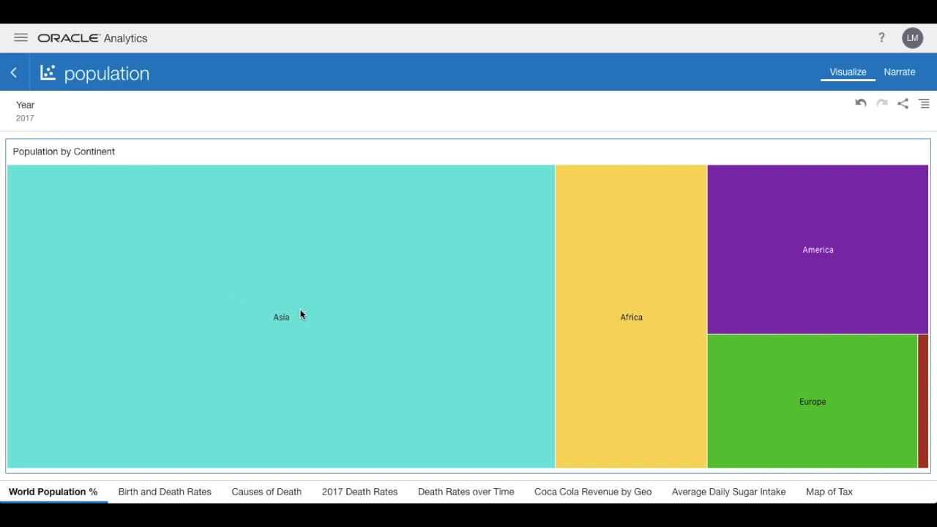
- Examine the population share of each continent in the Population by Continent treemap
mouse_move(316, 307)
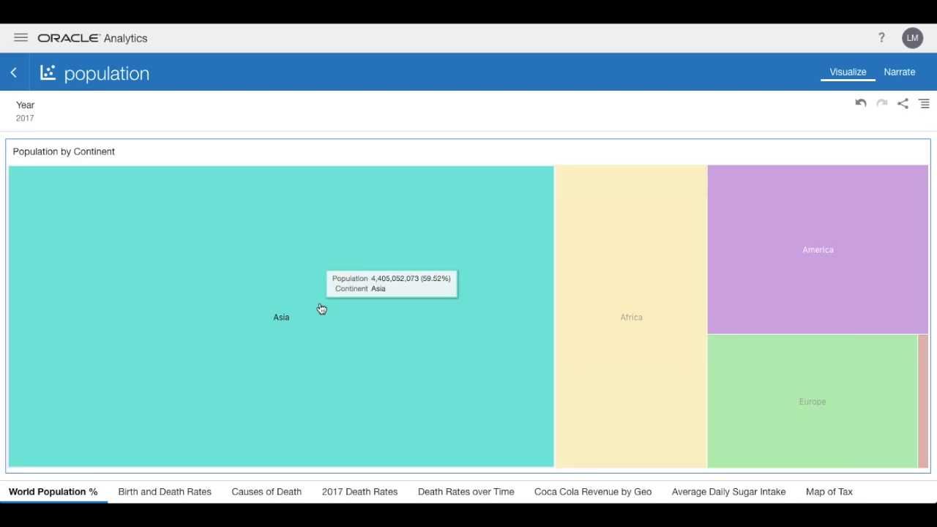
mouse_move(595, 260)
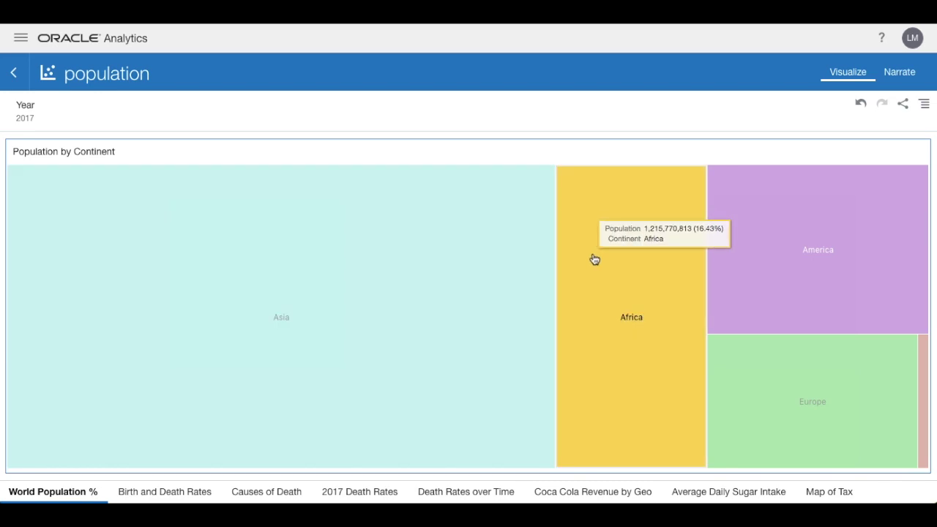
mouse_move(756, 265)
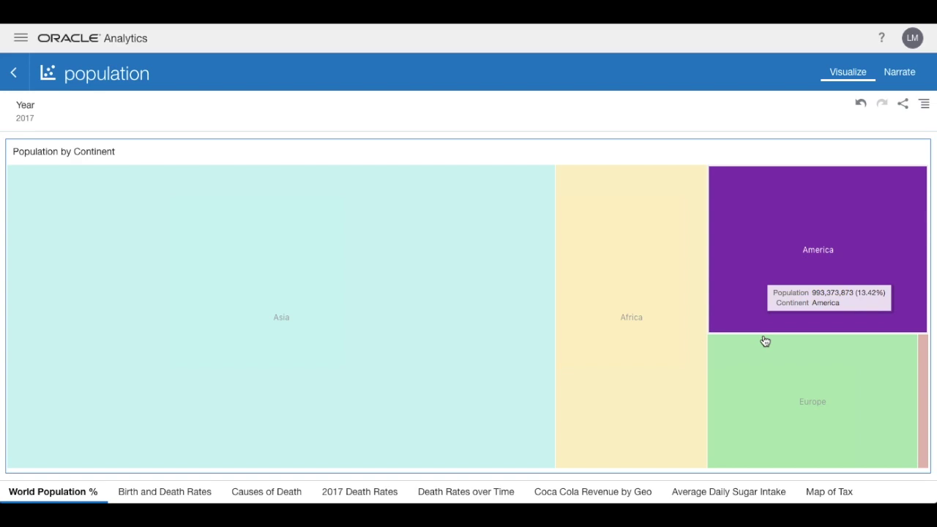
mouse_move(766, 367)
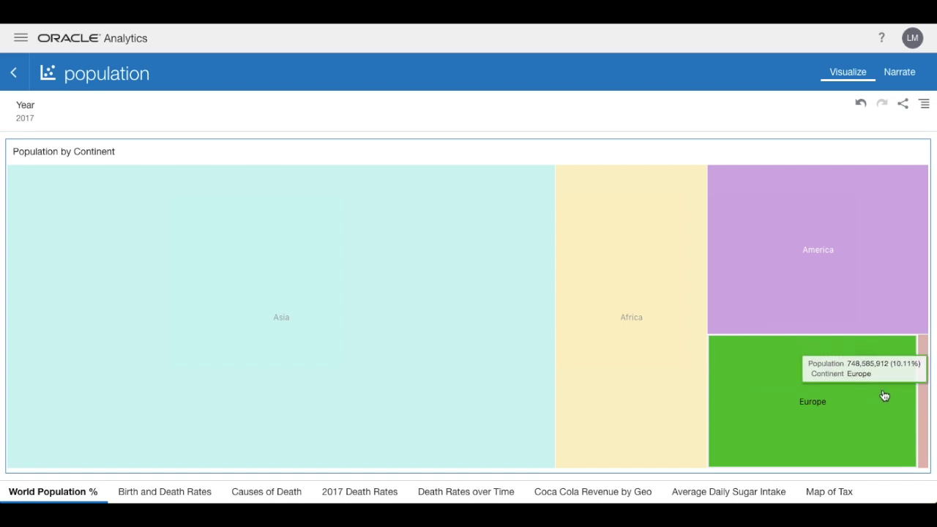
mouse_move(922, 412)
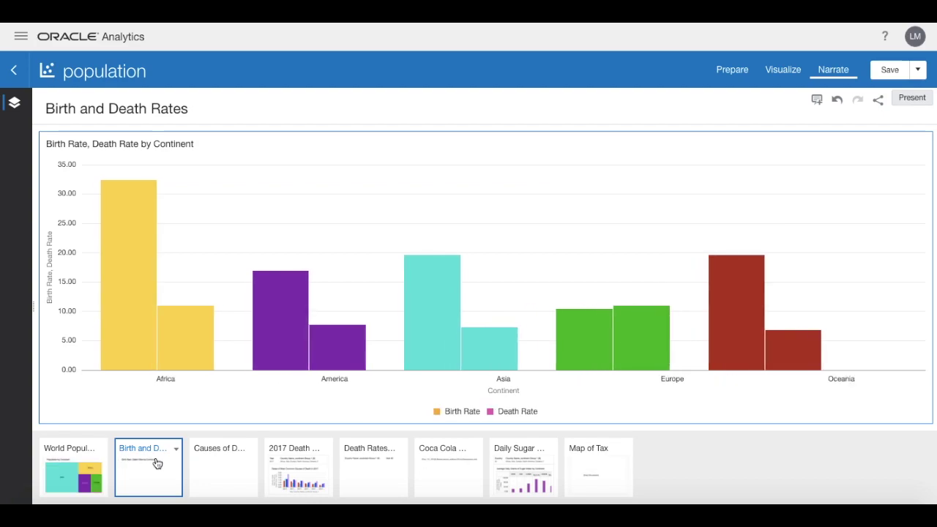
- Compare the birth rate and death rate of each continent from Africa to Oceania in the bar chart
mouse_move(121, 208)
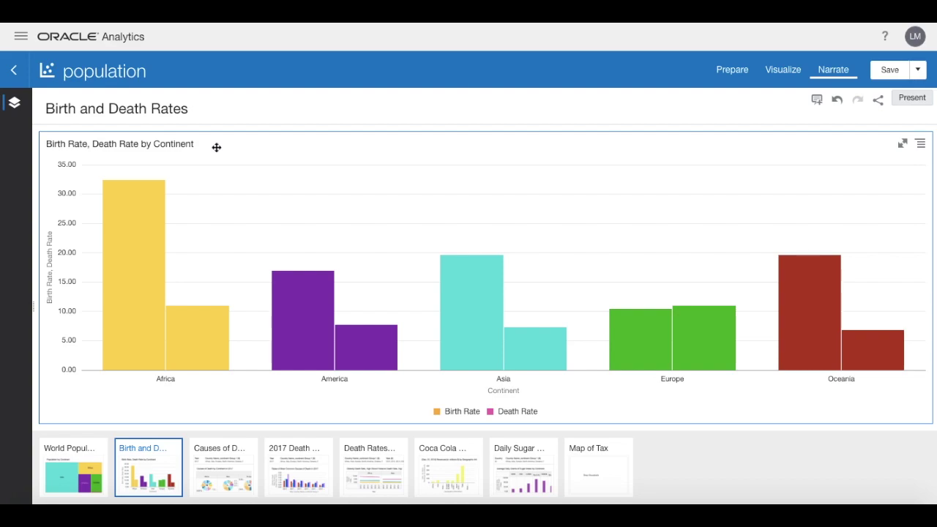
mouse_move(154, 251)
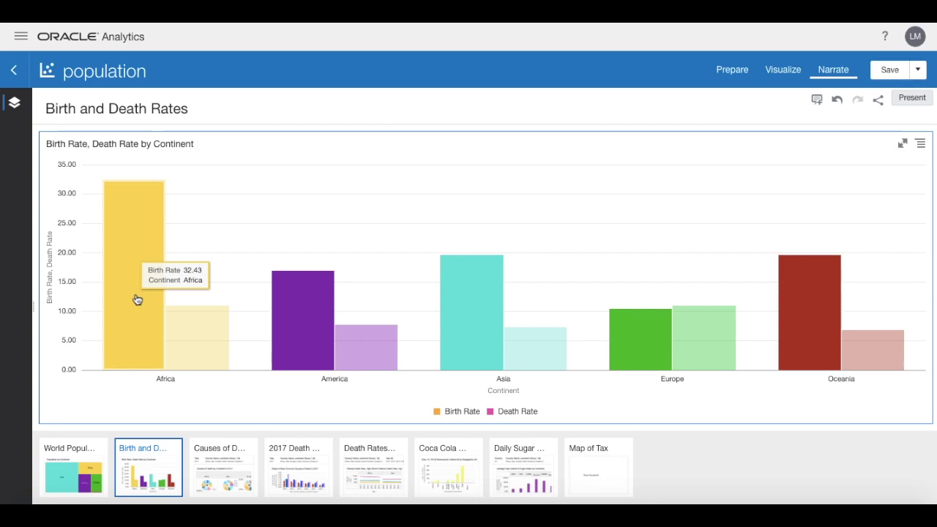
mouse_move(192, 328)
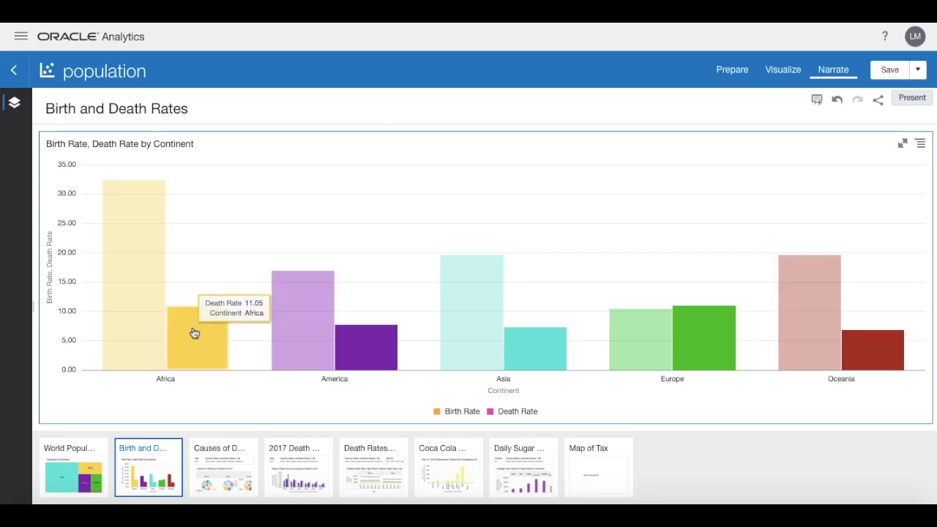
mouse_move(286, 312)
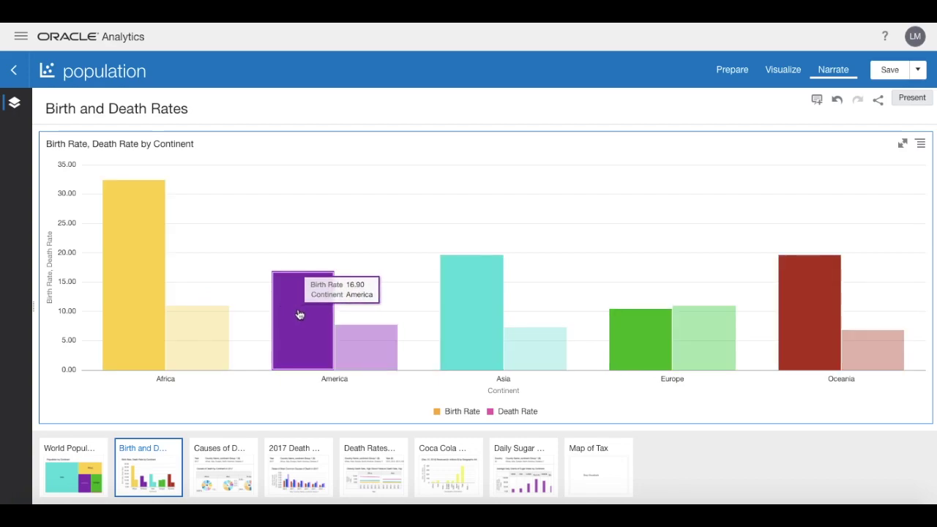
mouse_move(342, 337)
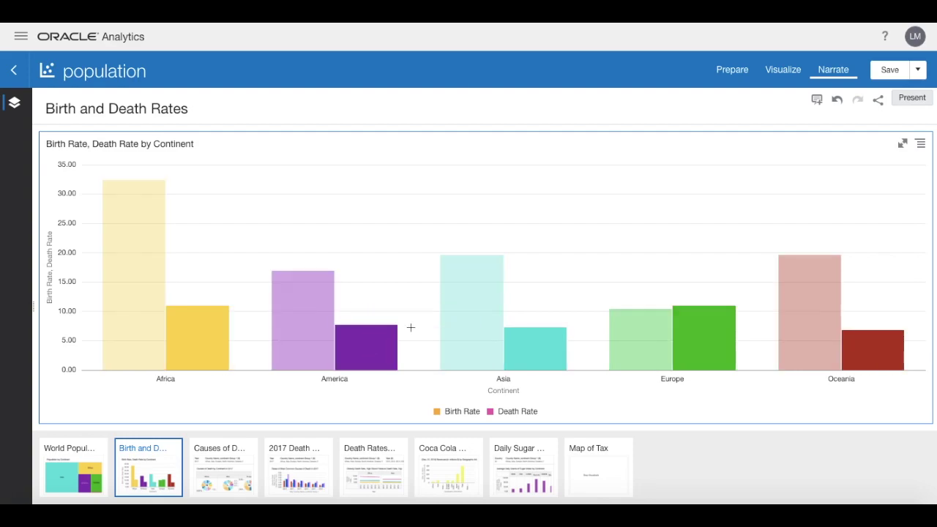
mouse_move(446, 329)
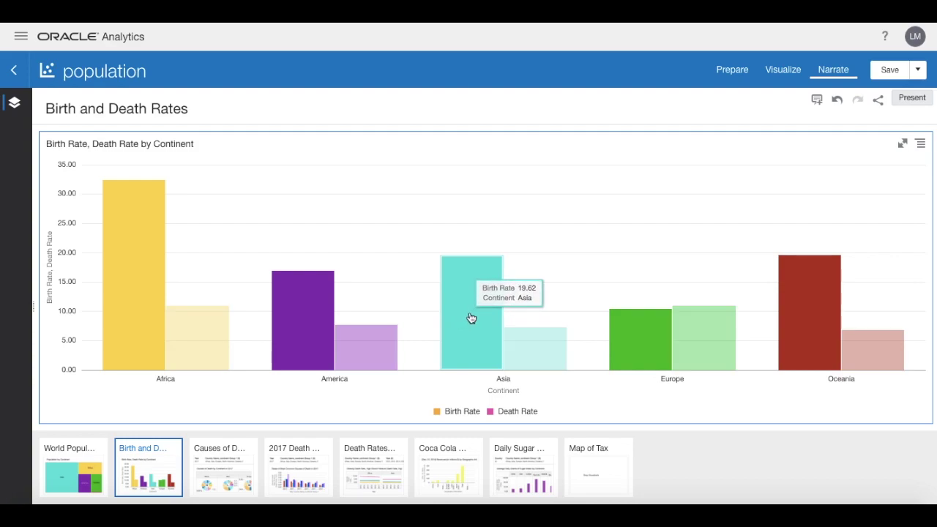
mouse_move(517, 349)
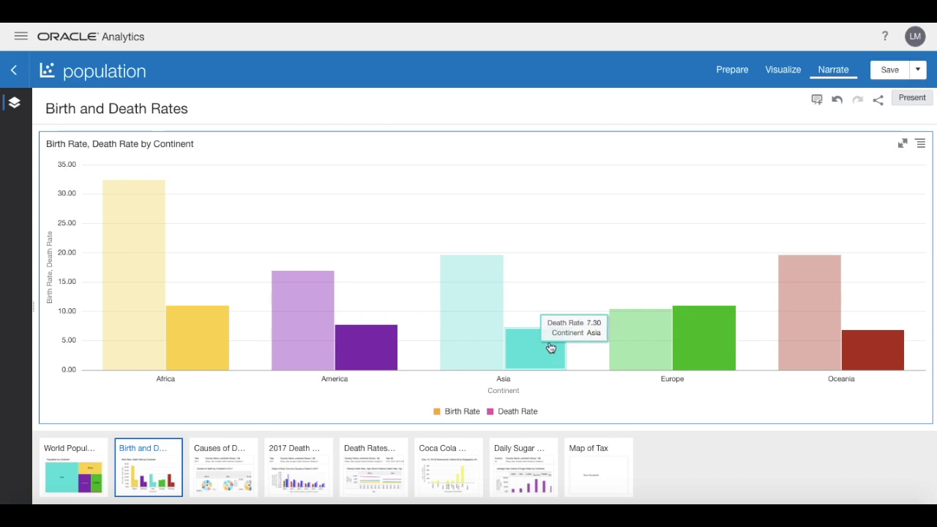
mouse_move(622, 341)
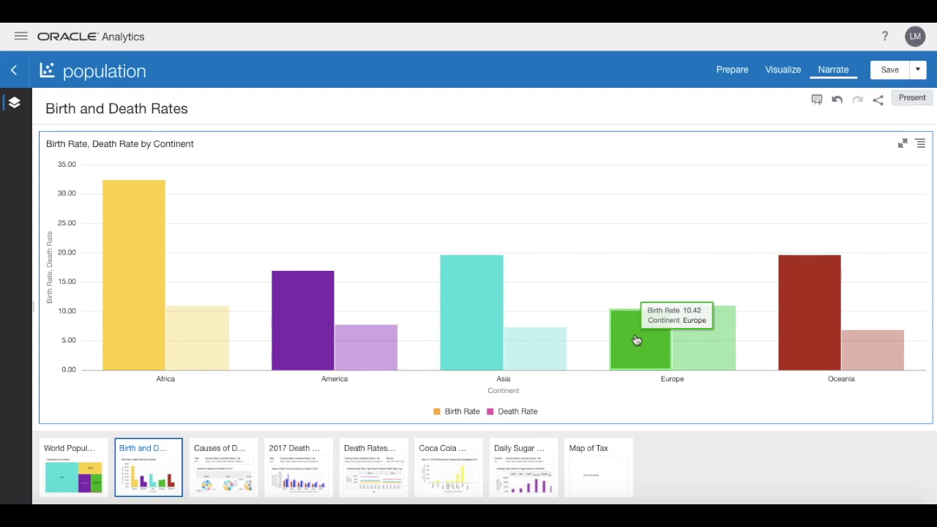
mouse_move(690, 338)
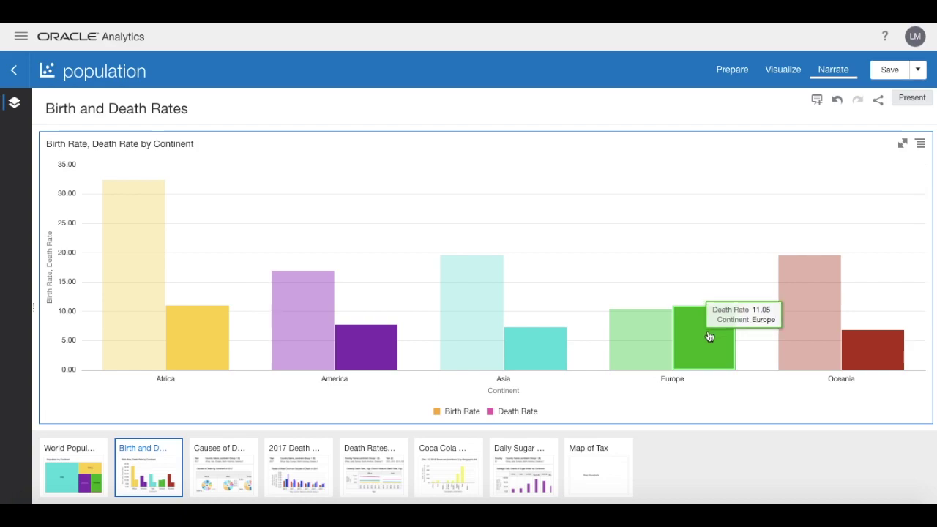
mouse_move(793, 310)
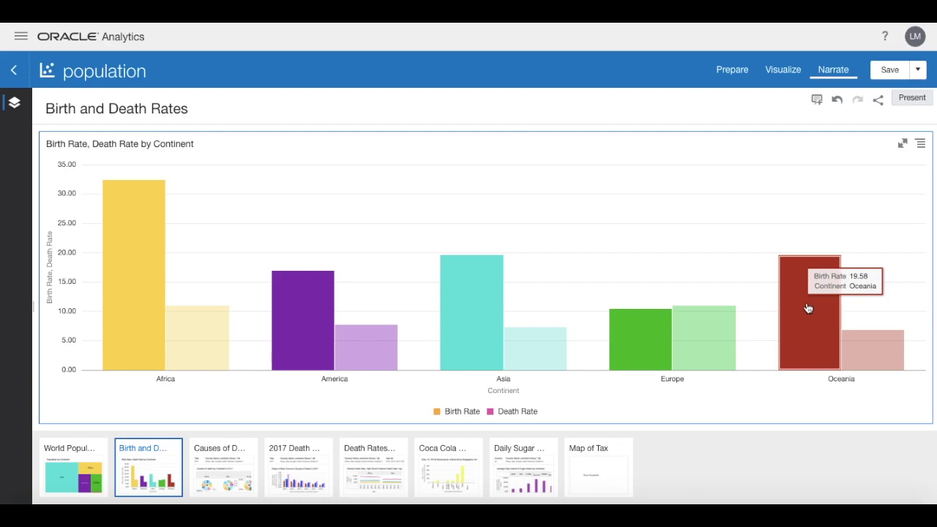
mouse_move(862, 348)
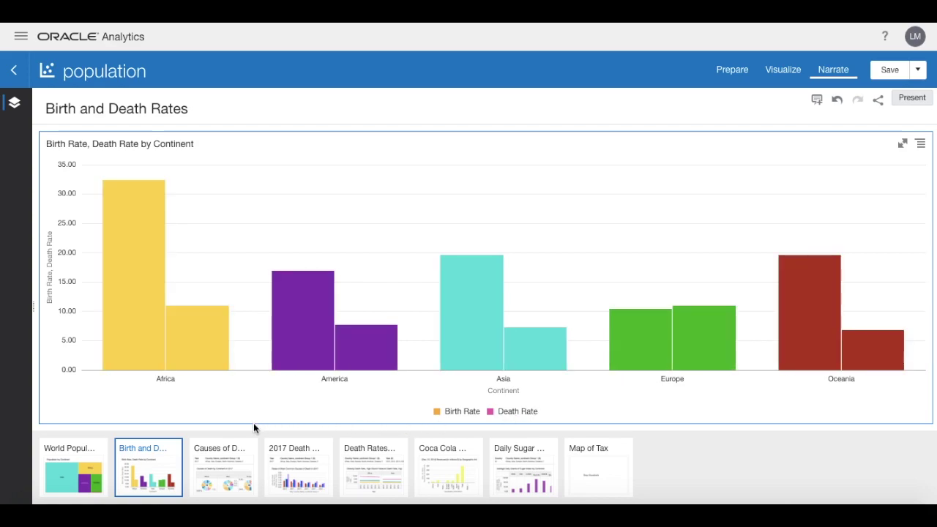
- Open the Causes of Death page and examine North America's high blood sugar, obesity, high blood pressure and smoking shares
left_click(226, 466)
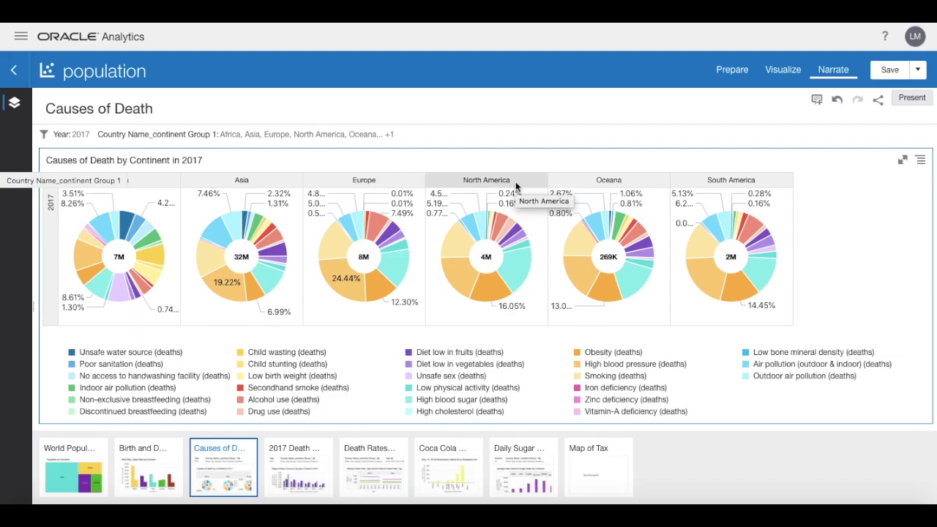
mouse_move(521, 273)
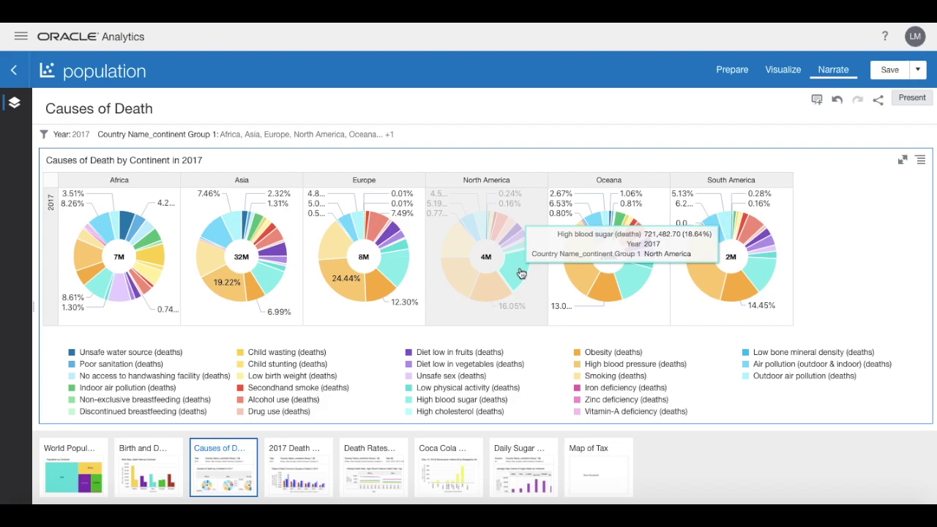
mouse_move(495, 288)
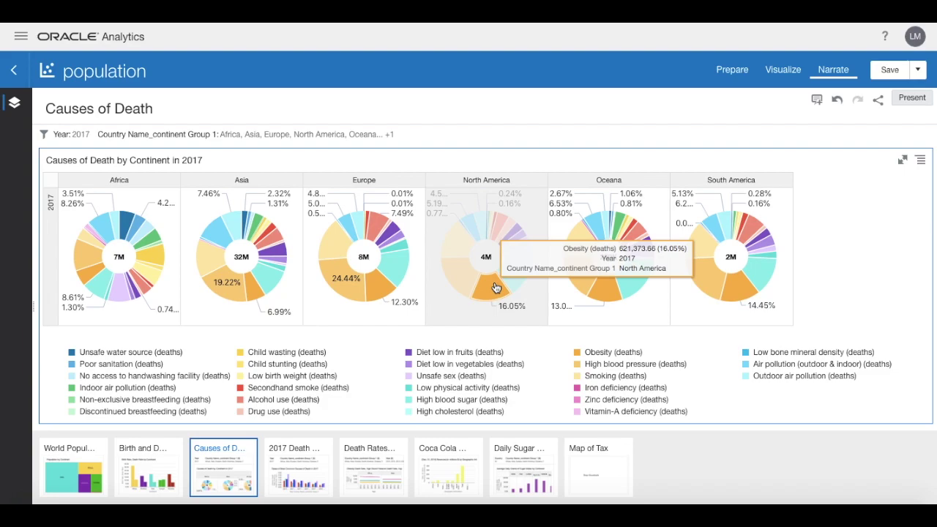
mouse_move(467, 281)
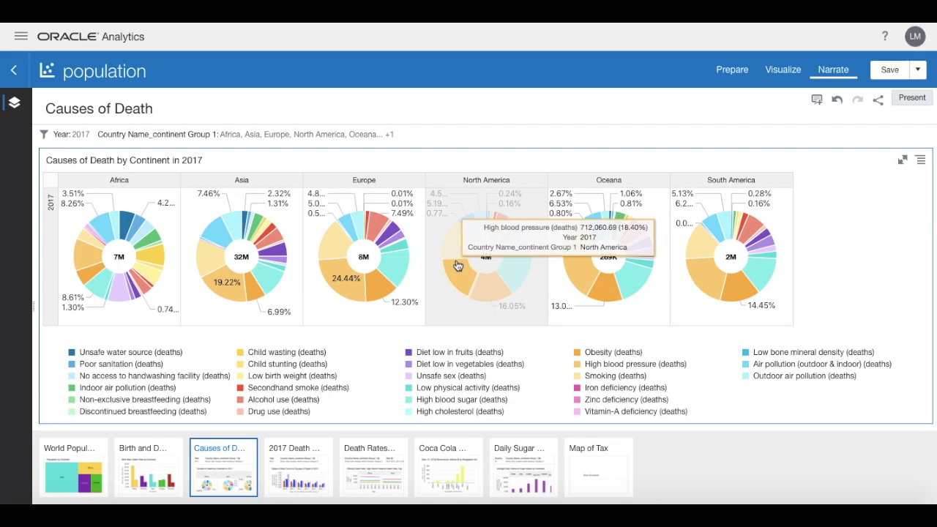
mouse_move(457, 253)
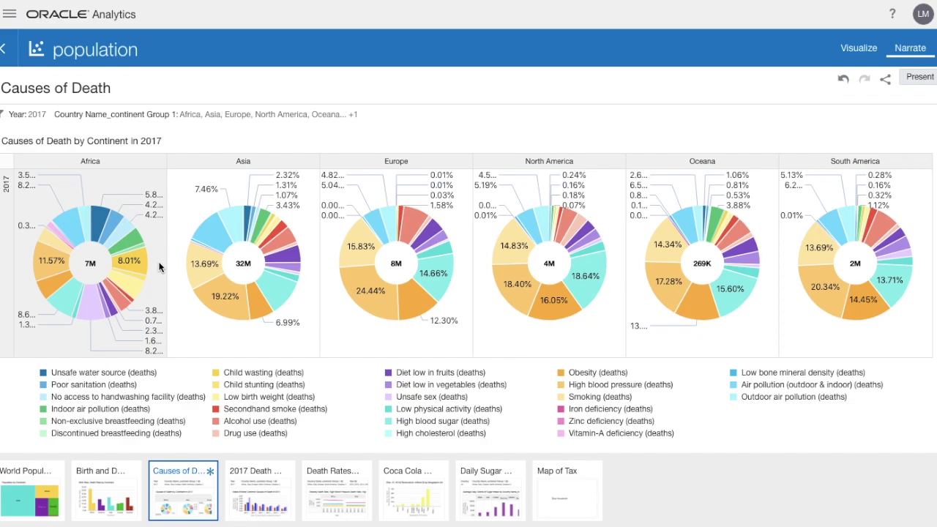
- Examine the child wasting, high blood pressure and smoking slices in Africa's causes of death chart
left_click(137, 268)
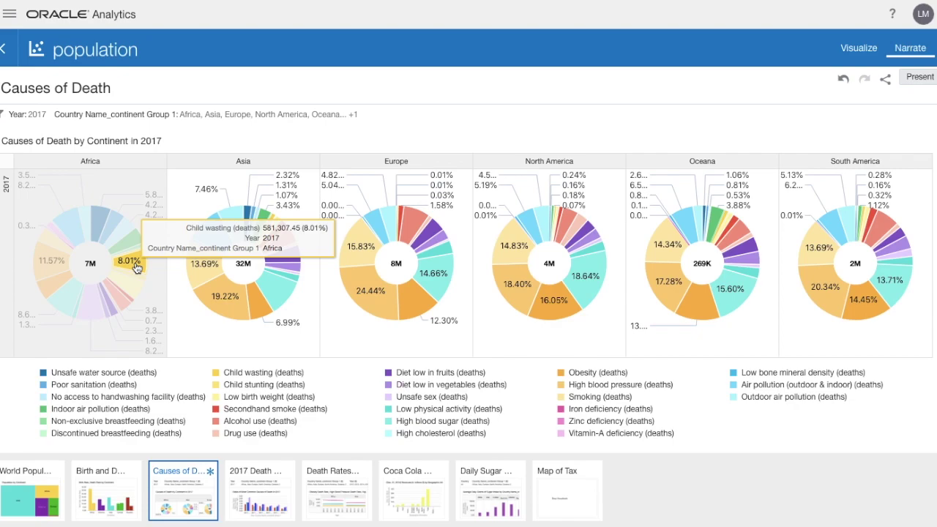
left_click(156, 271)
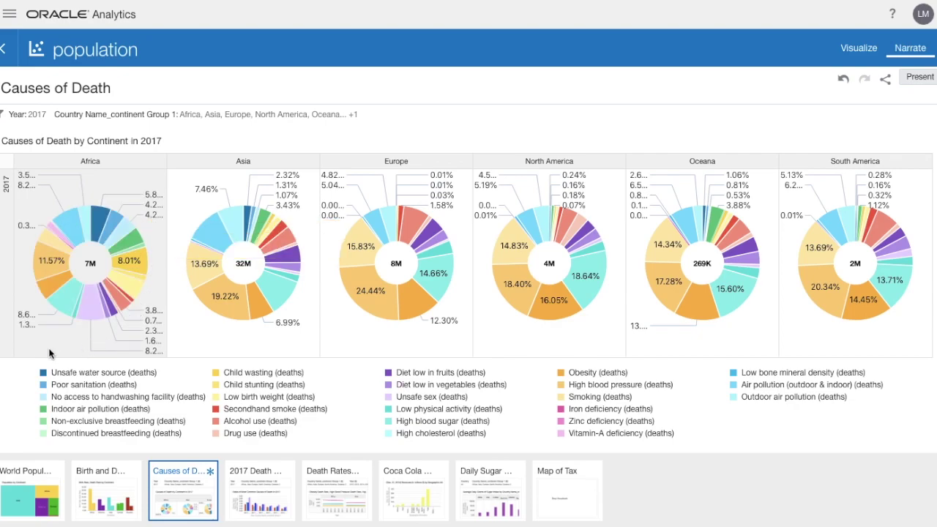
left_click(51, 261)
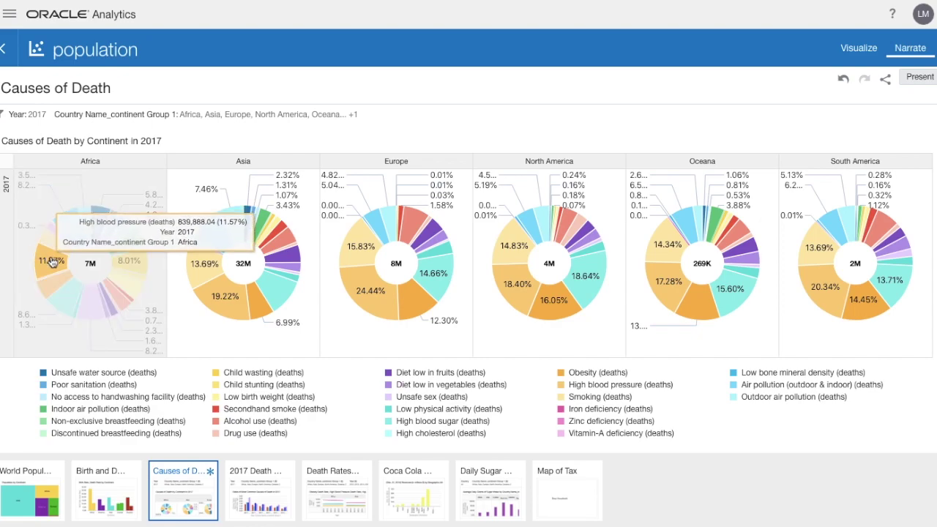
left_click(51, 260)
left_click(45, 241)
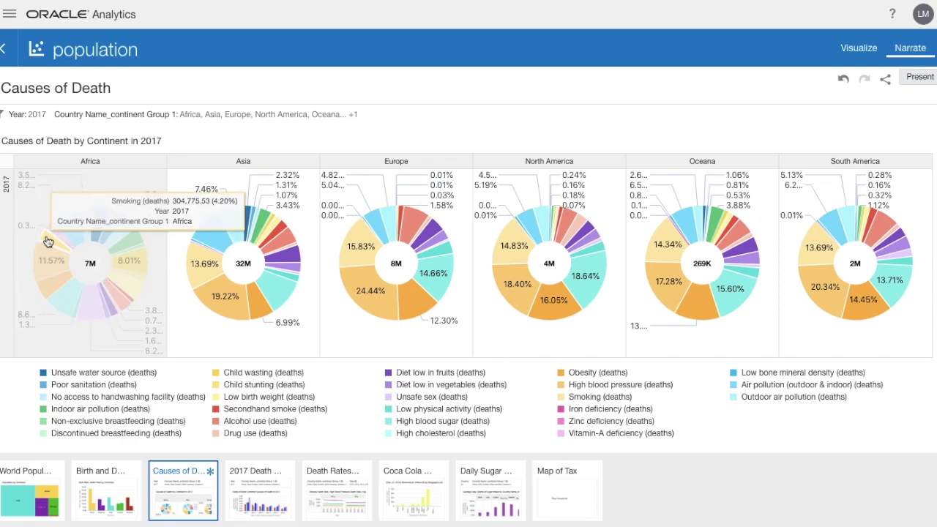
left_click(48, 242)
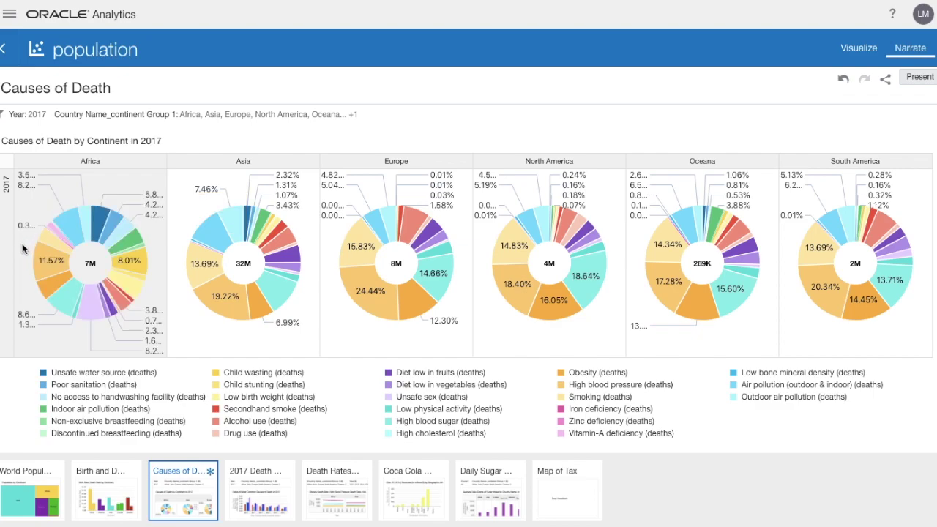
mouse_move(44, 292)
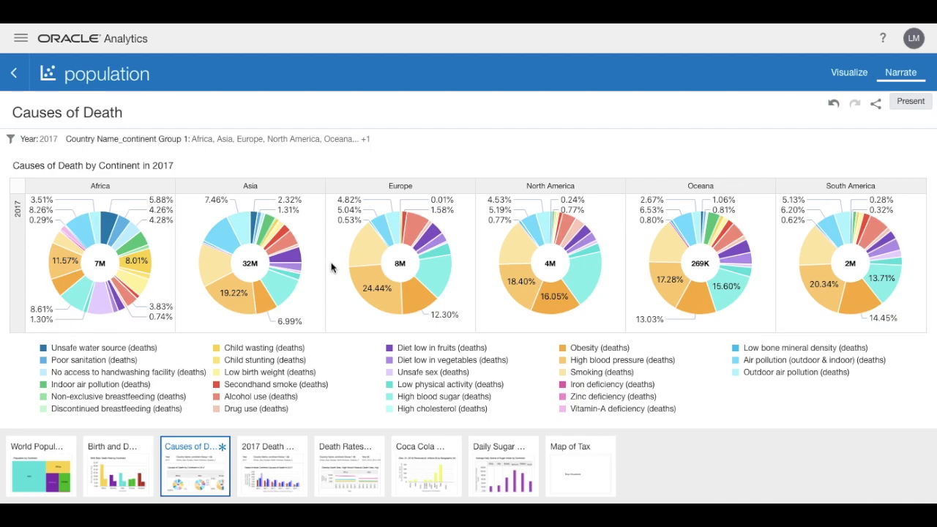
- Add 2007 and 1997 to the Year filter of the Causes of Death page, keeping 2017 selected
left_click(46, 142)
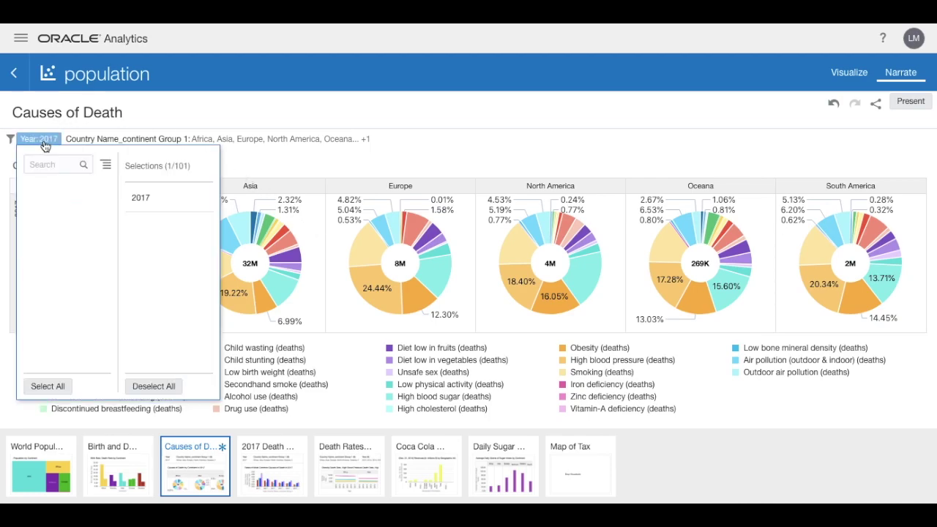
scroll(70, 308, "down", 10)
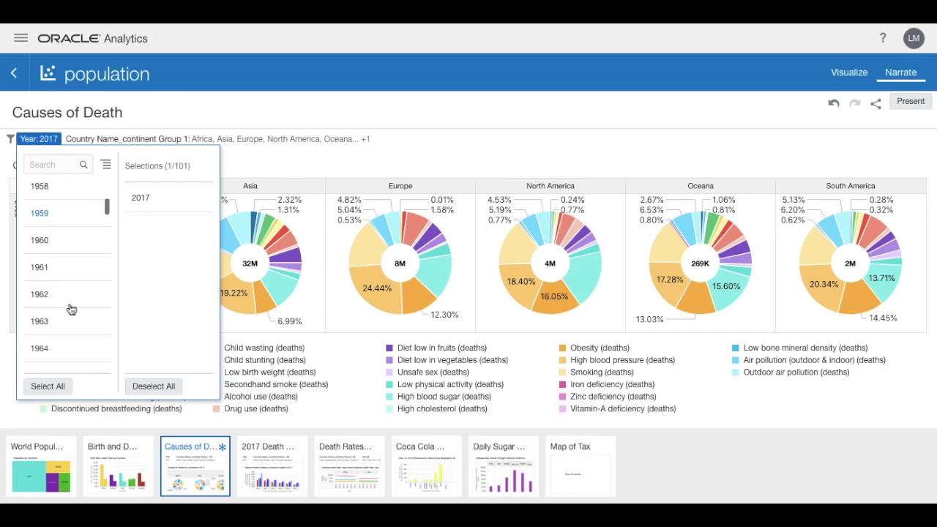
scroll(71, 310, "down", 13)
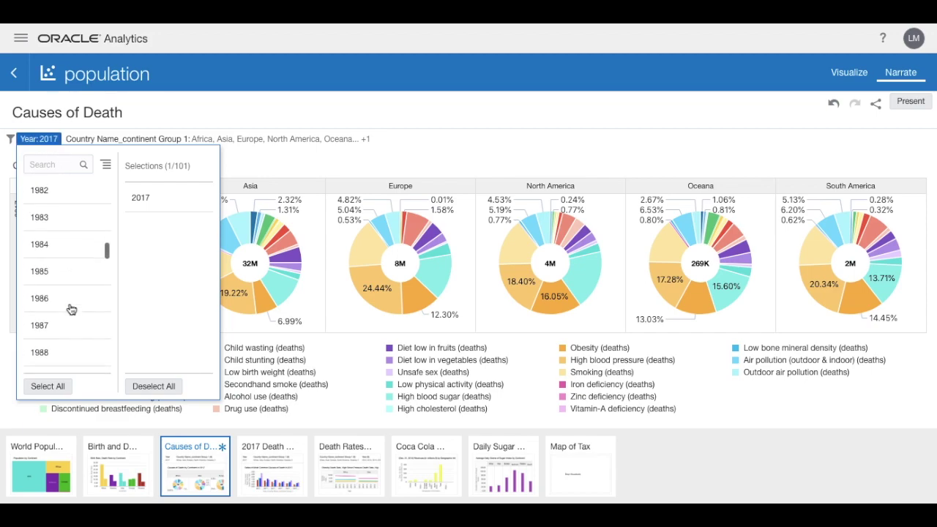
scroll(71, 310, "down", 4)
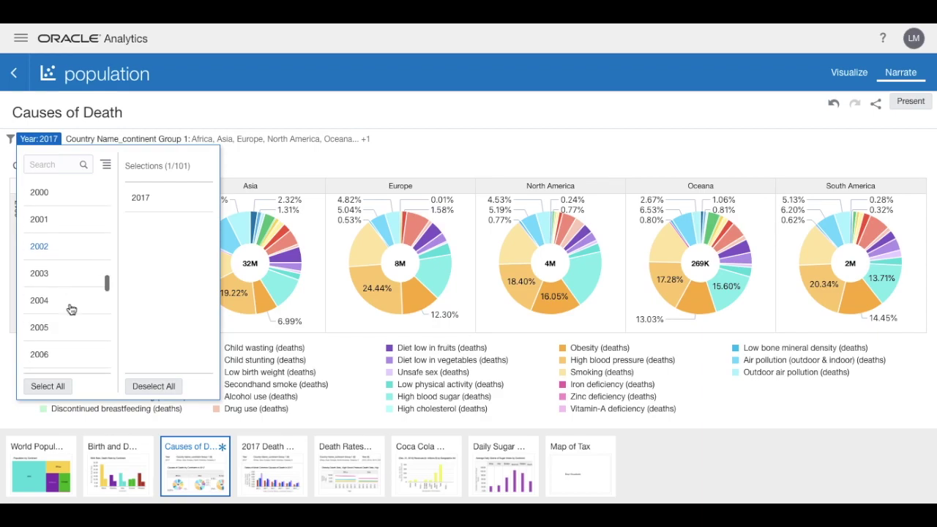
left_click(40, 335)
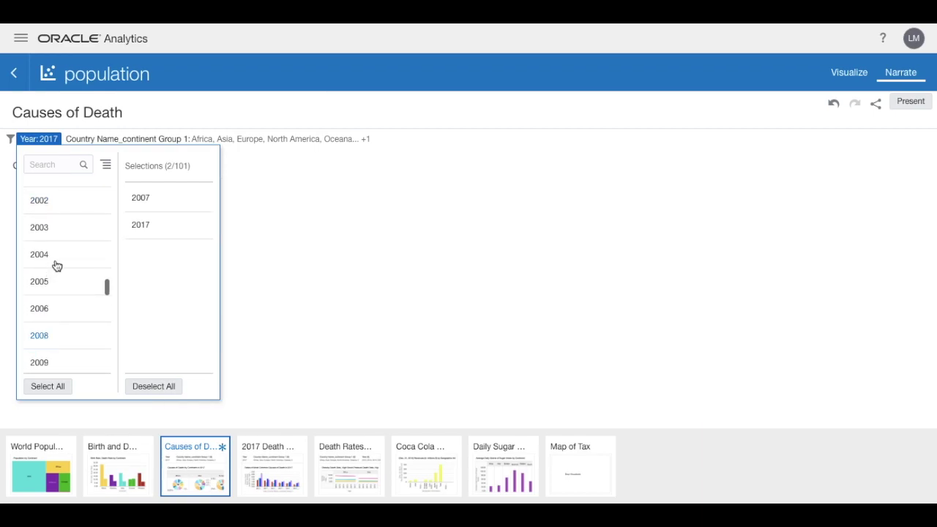
scroll(61, 262, "up", 2)
scroll(66, 262, "up", 1)
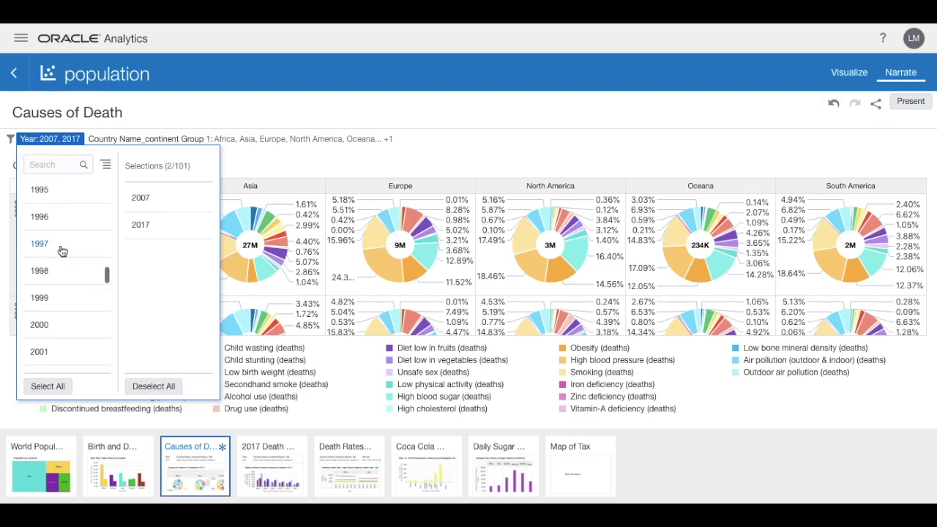
left_click(62, 247)
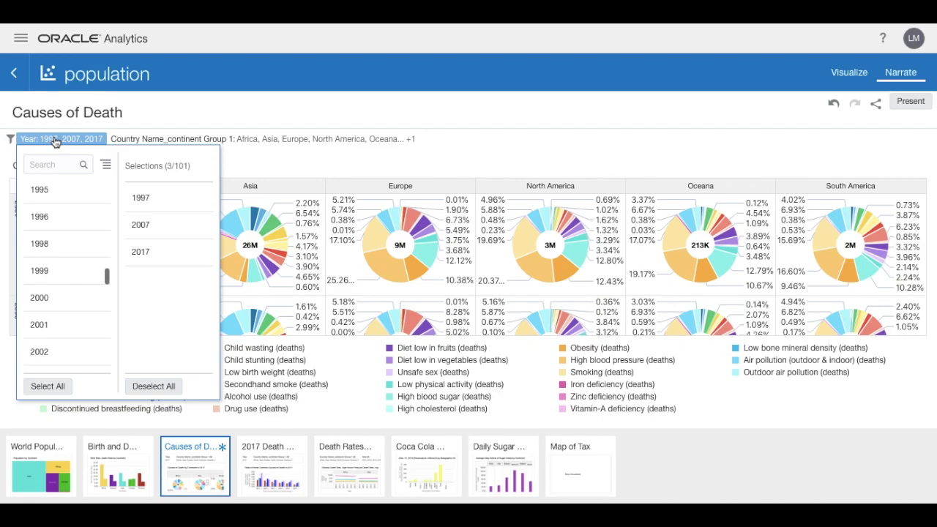
left_click(163, 117)
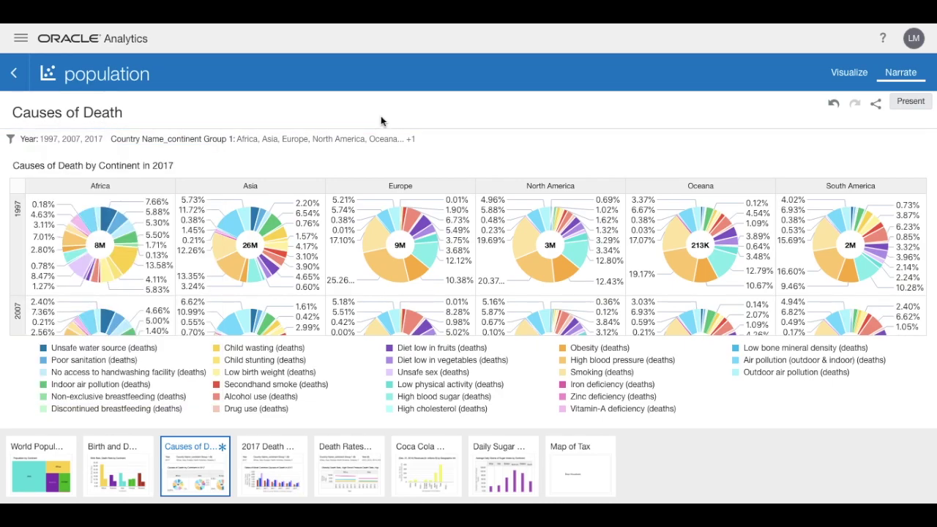
- Examine Africa's 1997 death shares for child wasting, air pollution, unsafe sex and lack of a handwashing facility
mouse_move(130, 265)
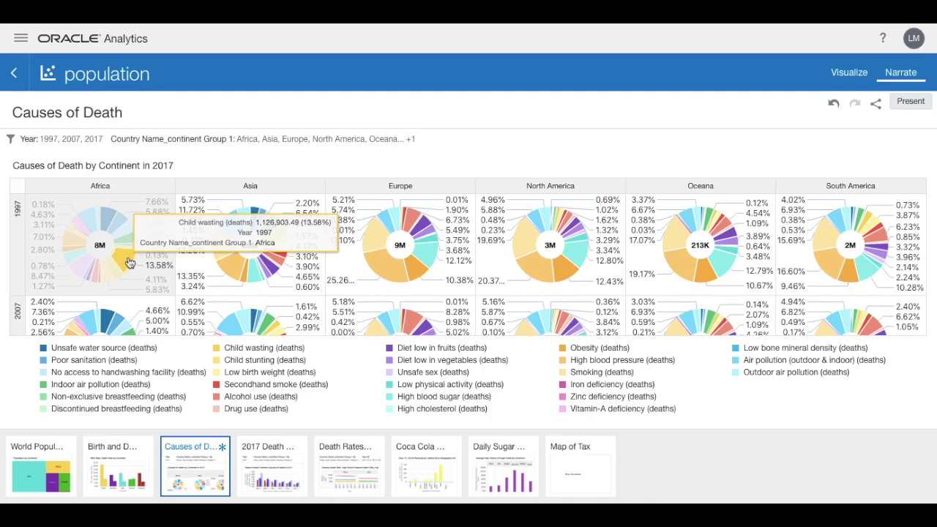
mouse_move(93, 222)
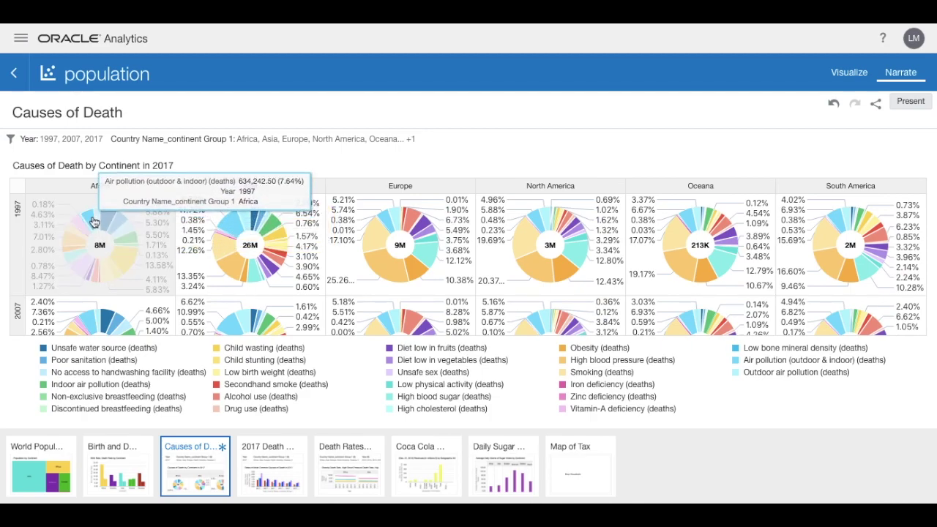
mouse_move(83, 270)
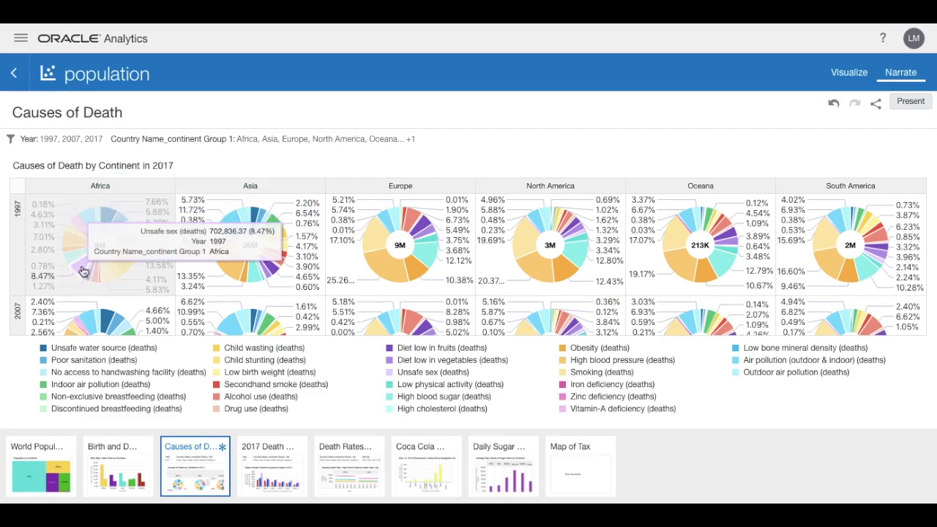
mouse_move(155, 214)
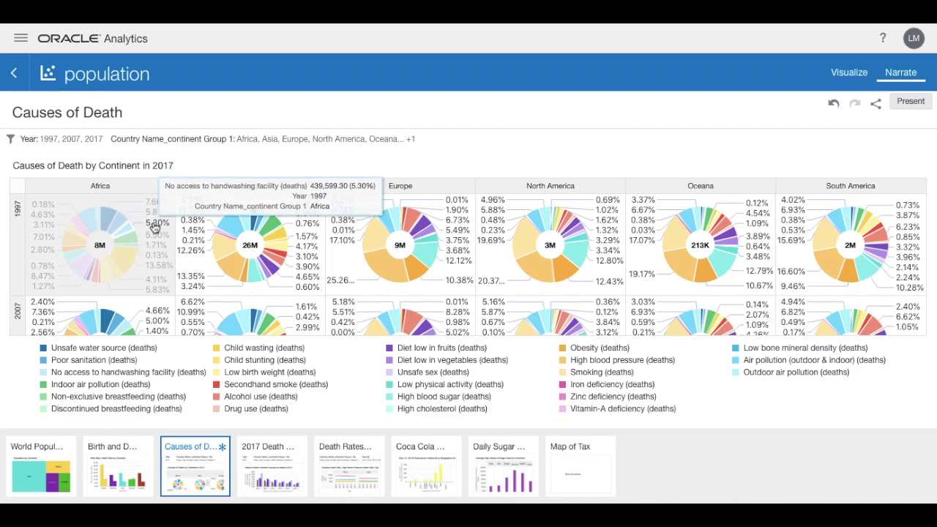
- Examine Africa's 2007 death shares for air pollution, high blood sugar, unsafe sex, low birth weight and child wasting
scroll(158, 252, "down", 2)
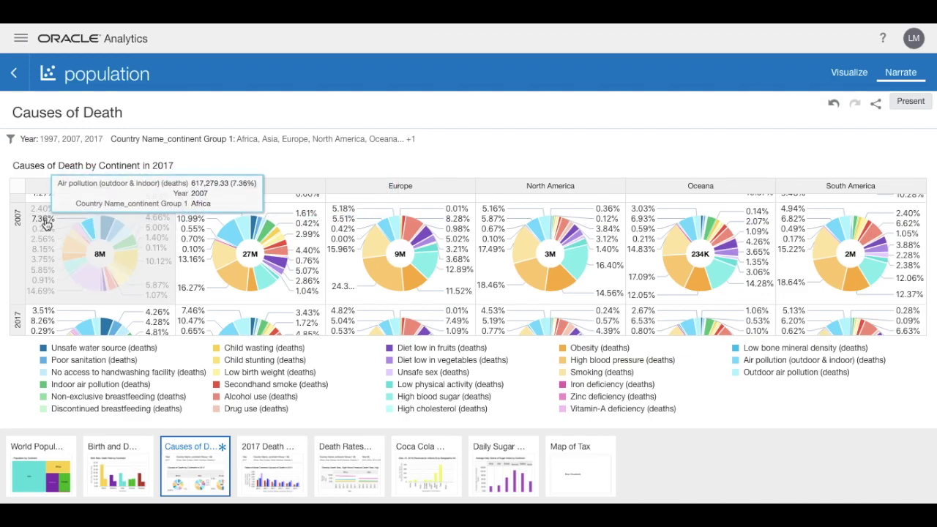
mouse_move(47, 270)
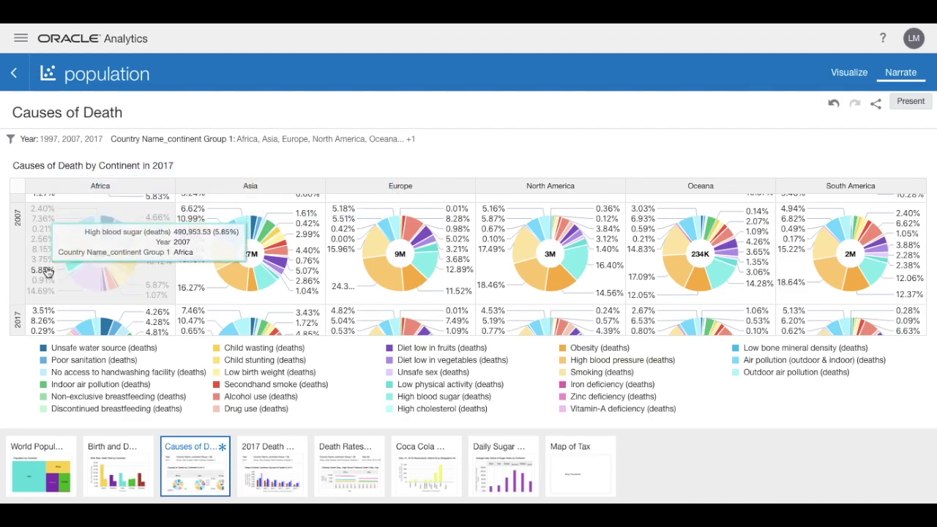
mouse_move(46, 292)
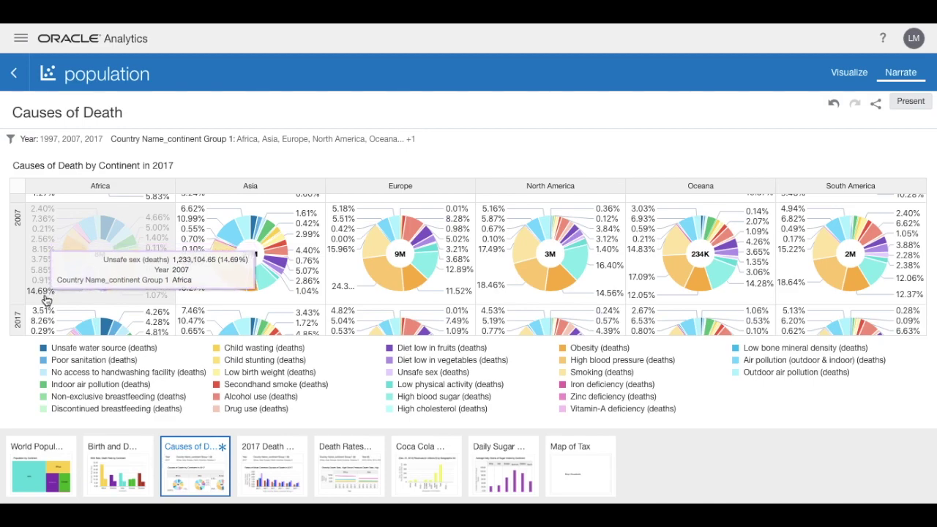
mouse_move(155, 291)
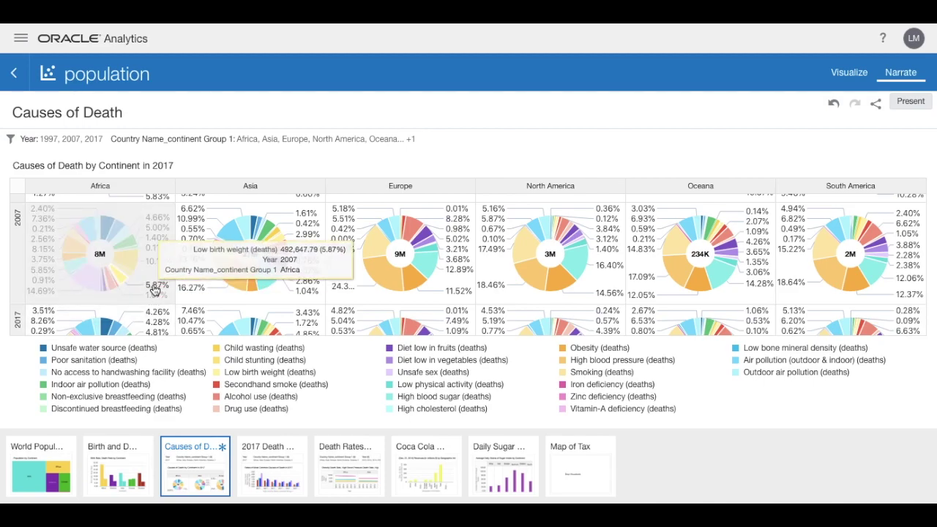
mouse_move(161, 266)
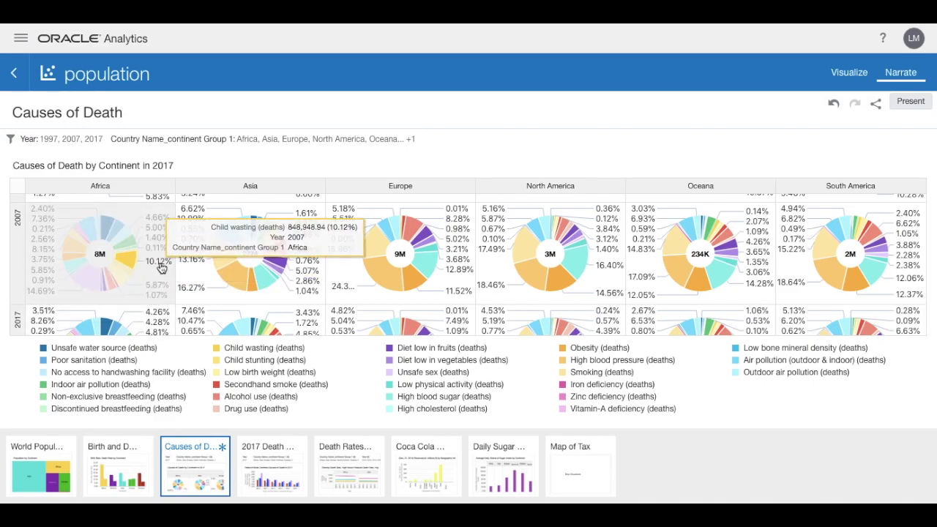
- Examine Africa's 2017 death shares, including child wasting and air pollution
scroll(143, 286, "down", 2)
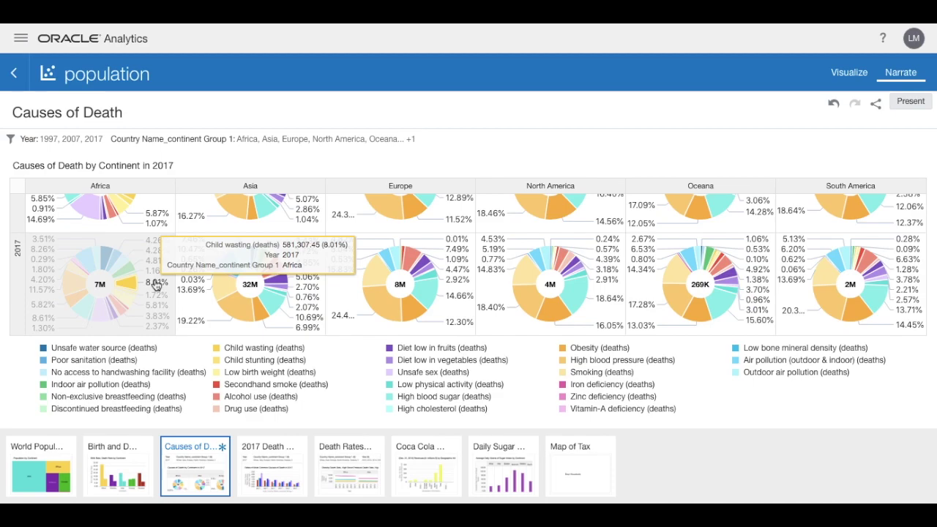
mouse_move(154, 309)
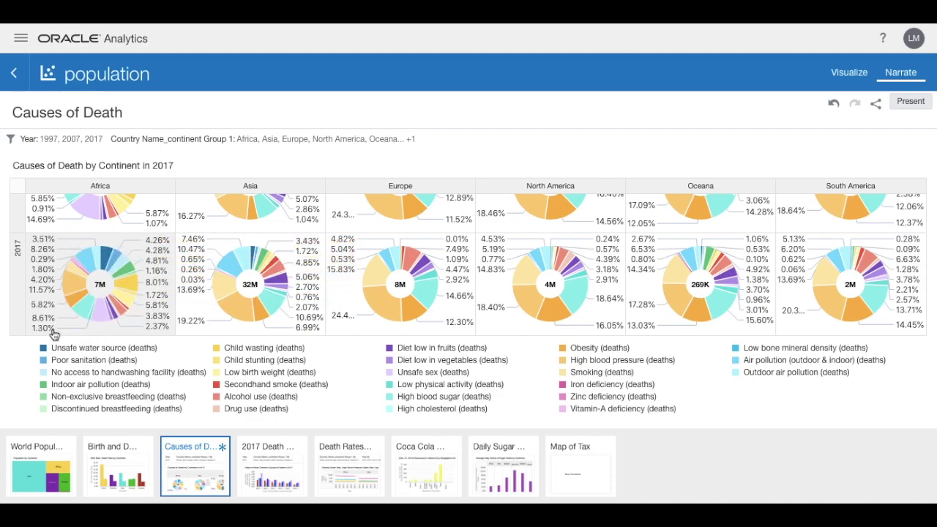
mouse_move(42, 326)
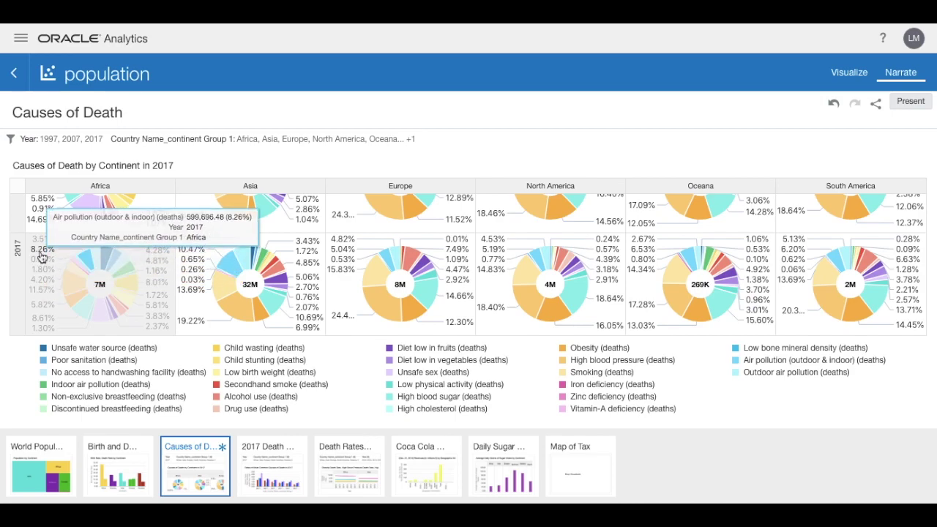
- Remove Africa from the continent filter of the Causes of Death page, keeping the other five continents selected
left_click(253, 143)
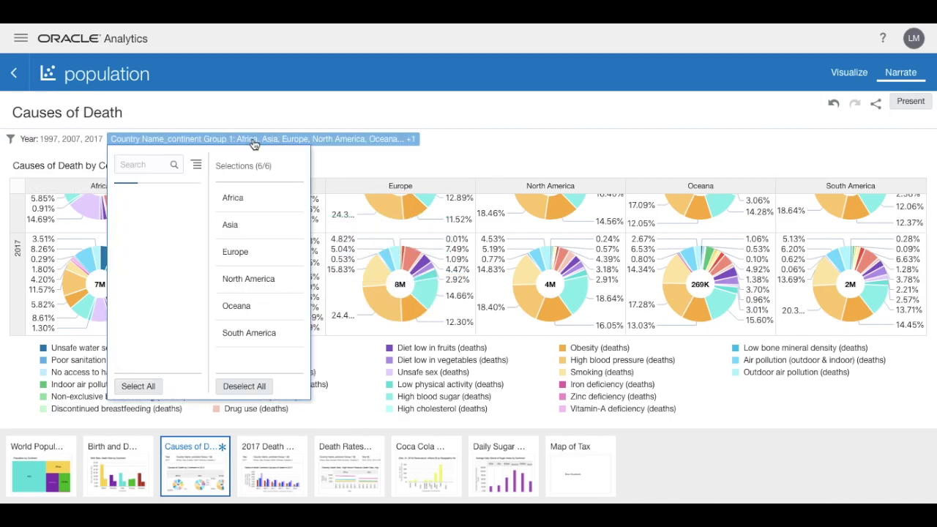
left_click(234, 202)
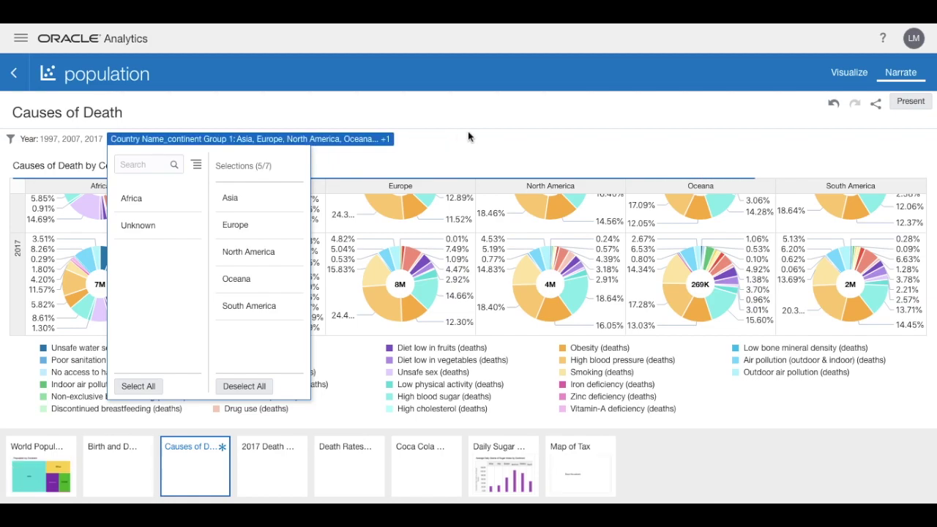
left_click(470, 131)
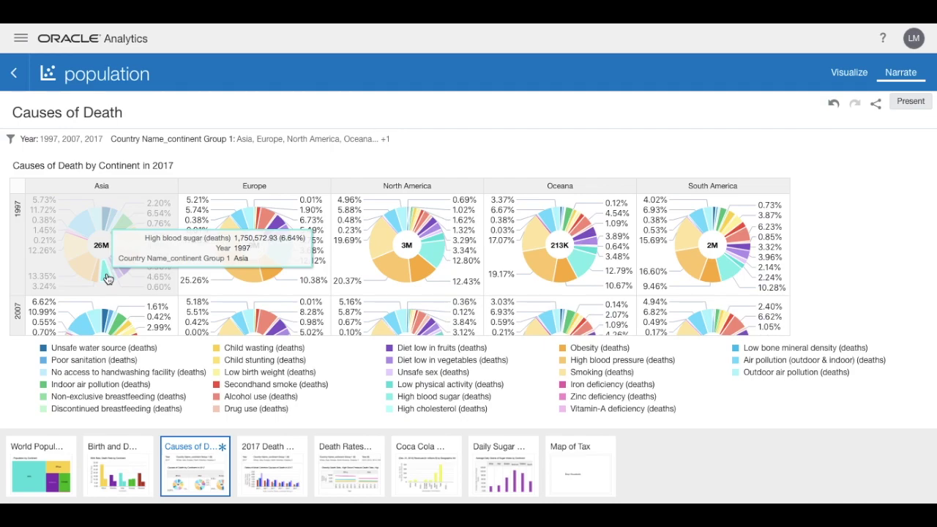
- Examine Asia's smoking and high blood pressure shares in 2007 and its obesity share in 2017
scroll(122, 300, "down", 2)
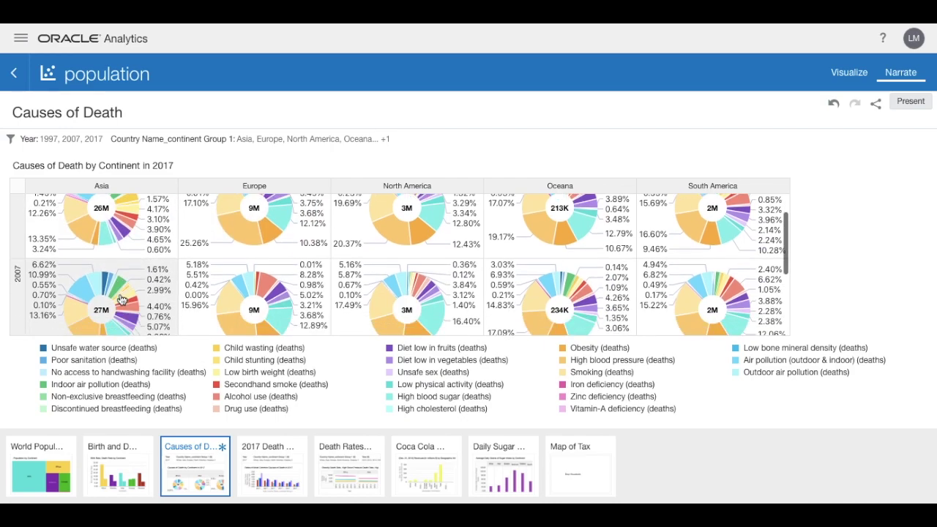
scroll(121, 300, "down", 2)
mouse_move(86, 253)
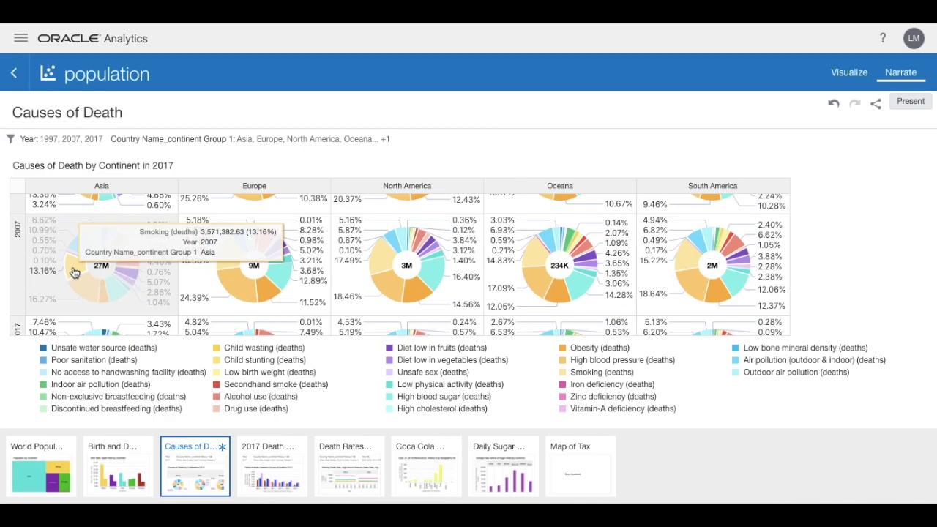
mouse_move(85, 289)
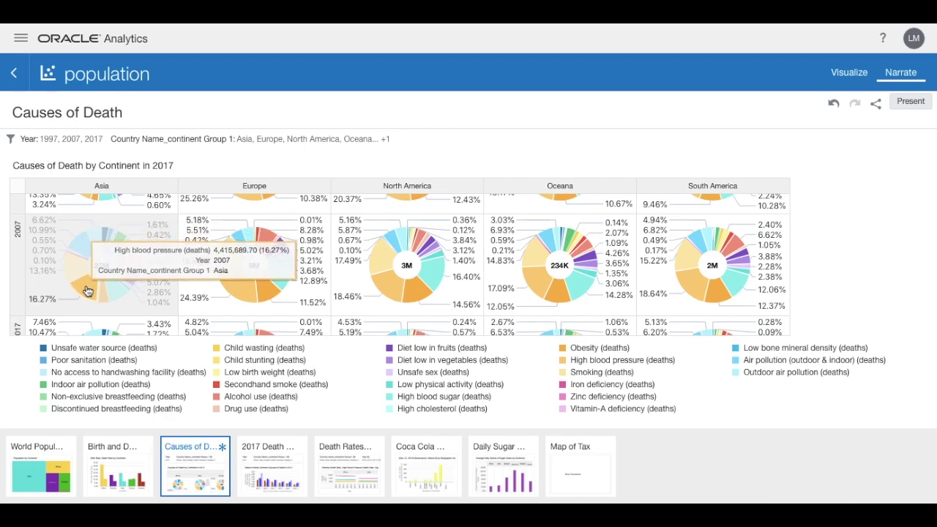
mouse_move(105, 304)
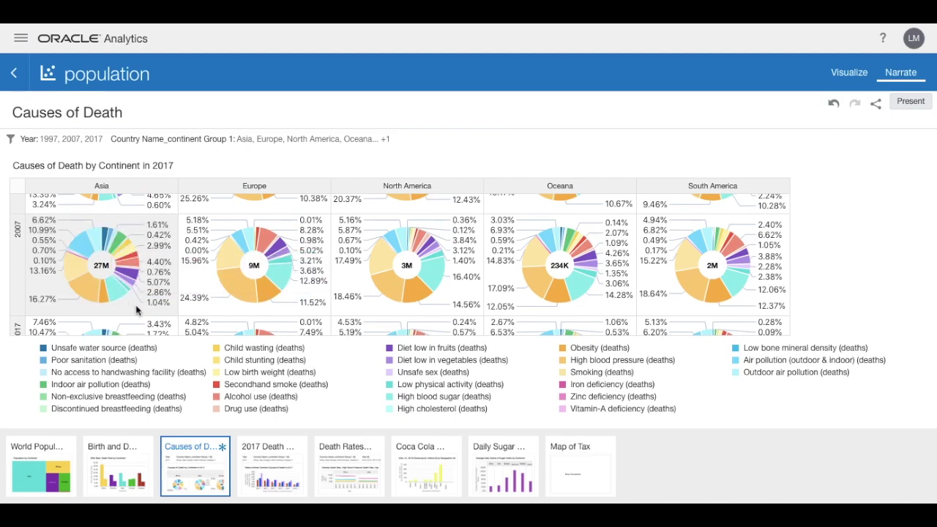
scroll(174, 316, "down", 3)
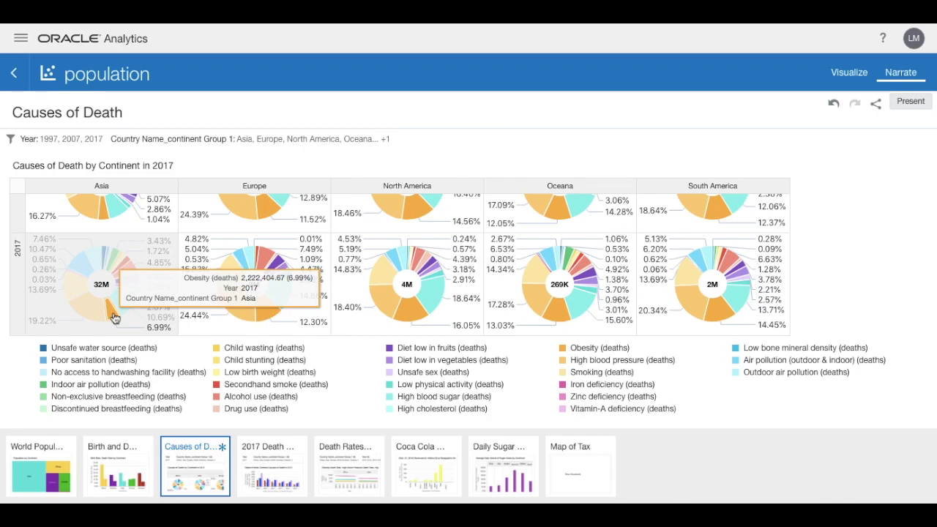
- Compare Europe's high blood sugar and smoking death shares across the 1997, 2007 and 2017 charts
scroll(114, 317, "up", 6)
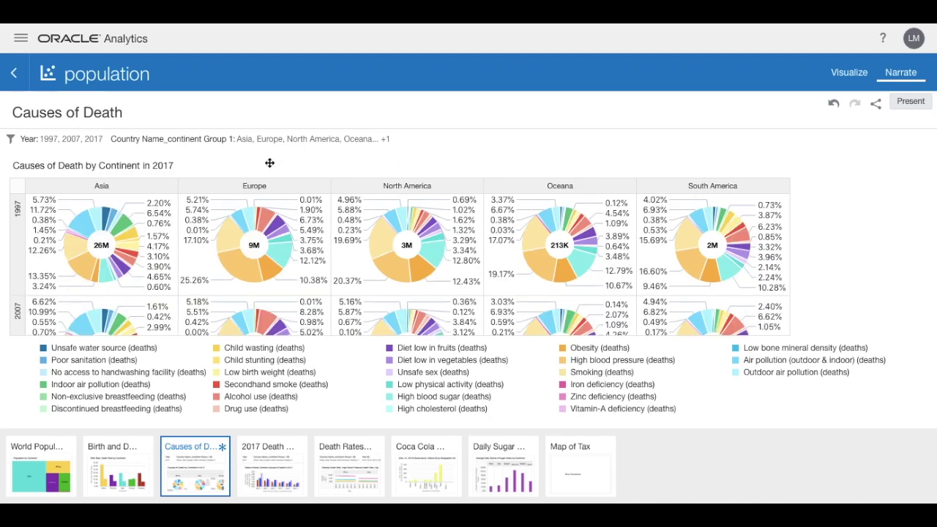
mouse_move(231, 248)
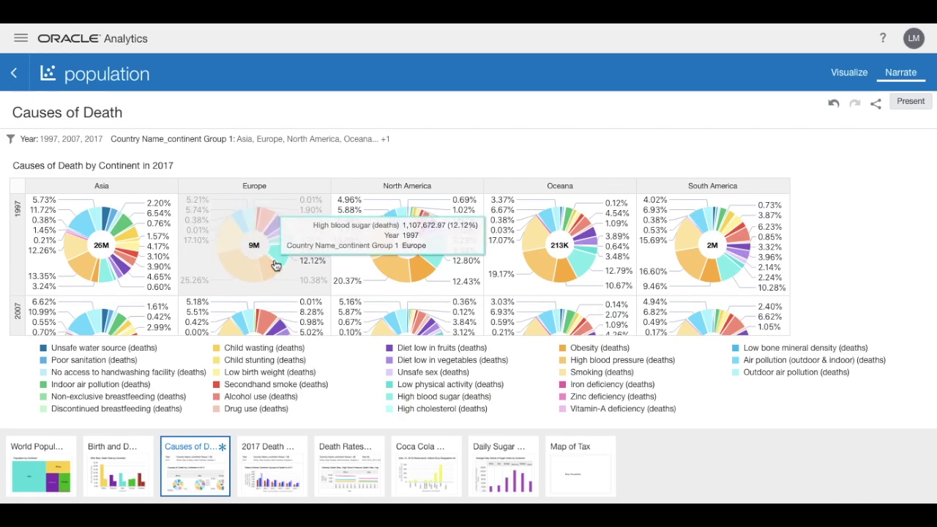
mouse_move(274, 274)
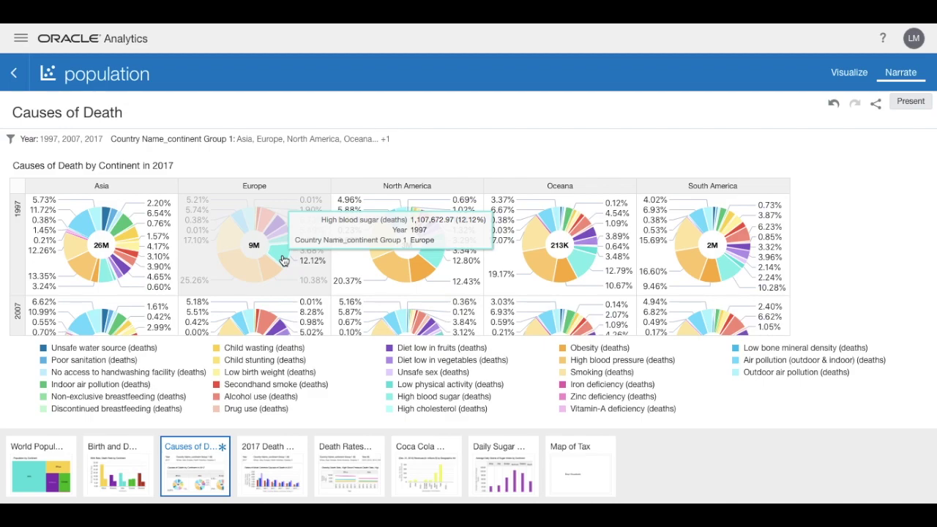
mouse_move(267, 221)
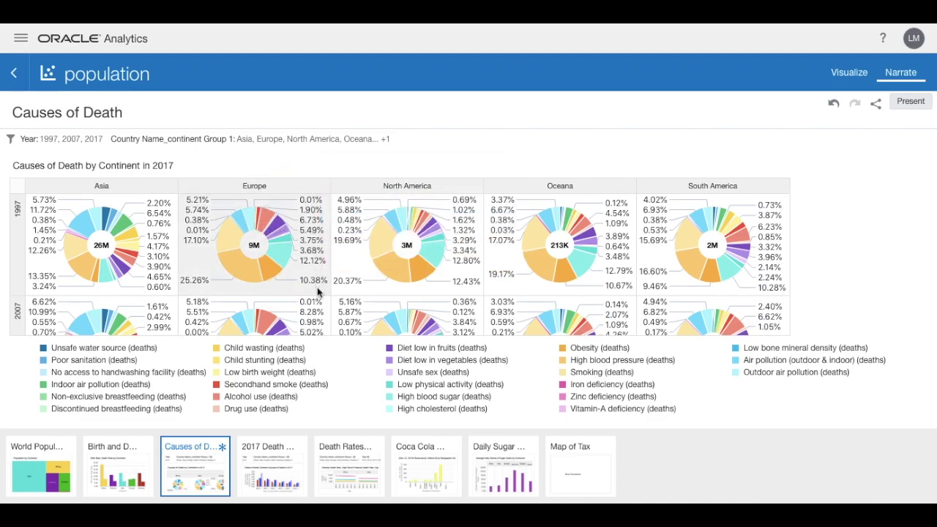
scroll(317, 292, "down", 2)
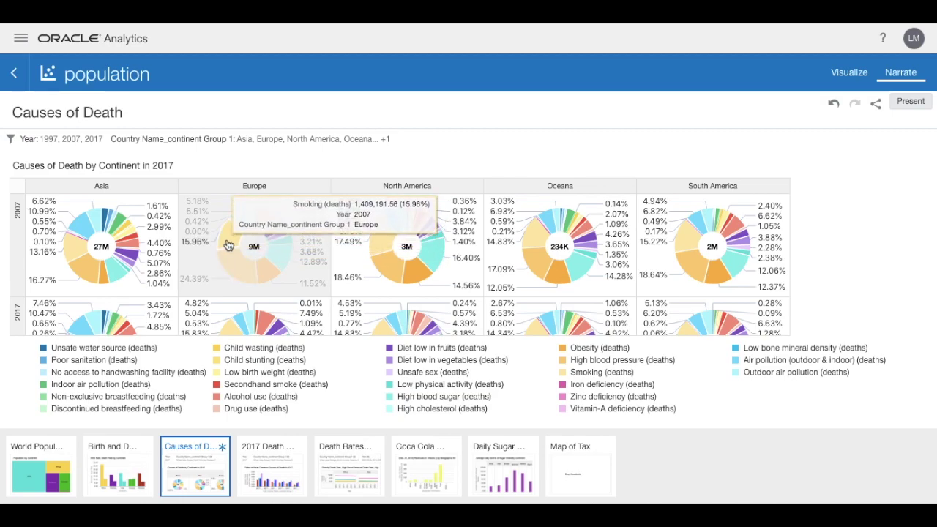
scroll(229, 246, "down", 2)
mouse_move(286, 295)
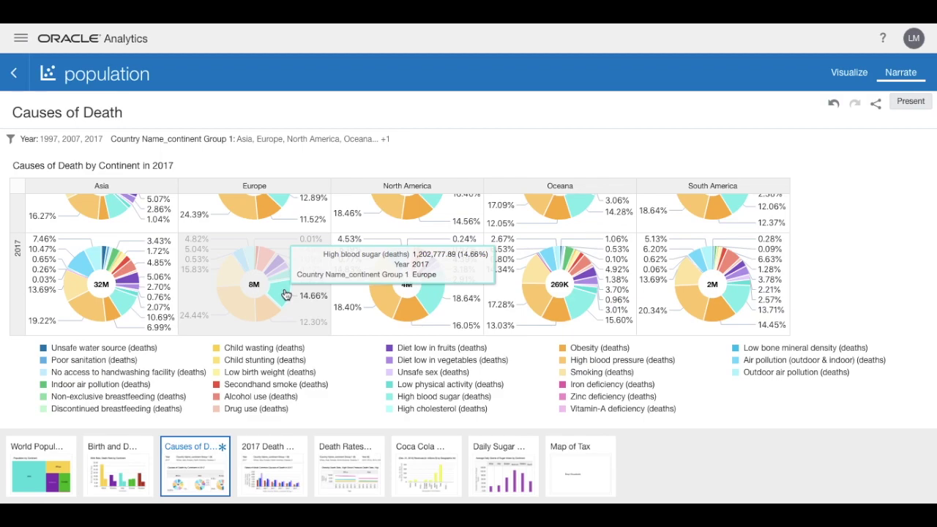
mouse_move(274, 310)
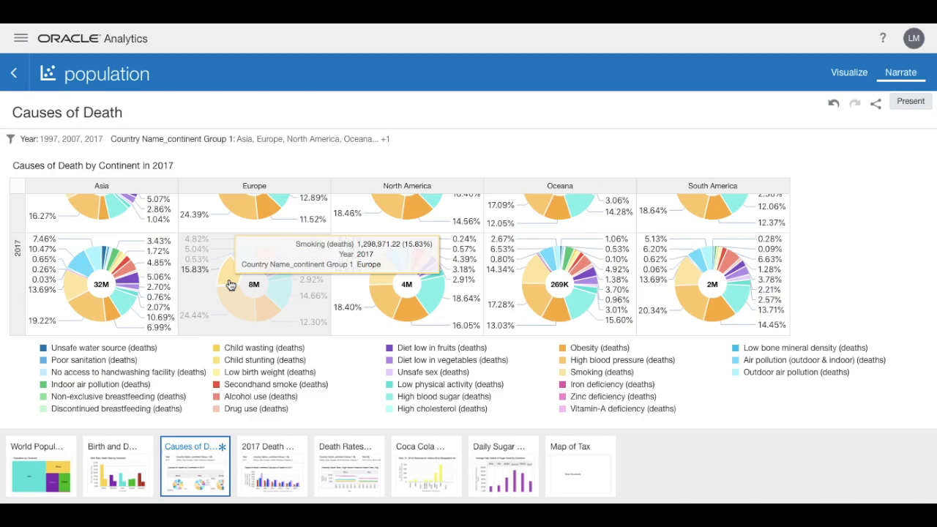
- Compare North America's smoking, high blood sugar and high blood pressure death shares from 1997 through 2017
scroll(446, 227, "up", 3)
mouse_move(436, 261)
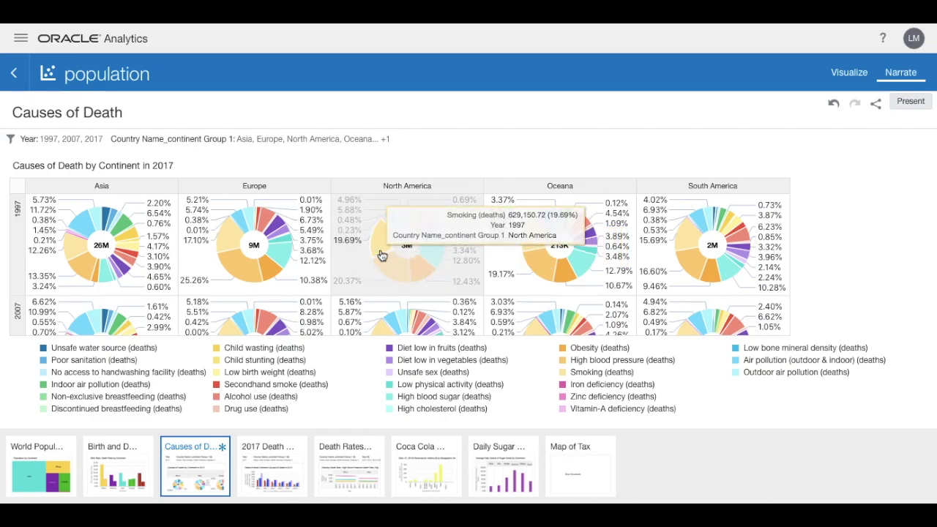
scroll(382, 256, "down", 3)
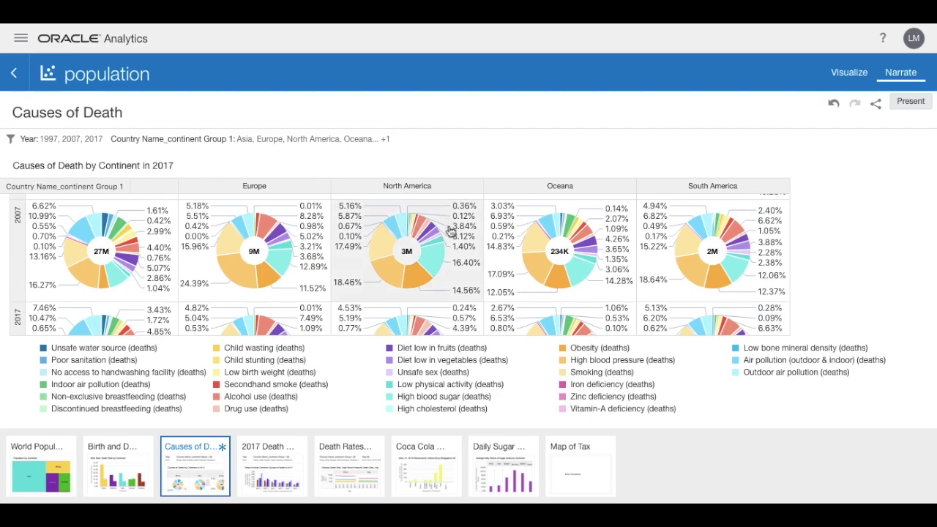
scroll(450, 241, "down", 1)
scroll(450, 241, "down", 1)
mouse_move(438, 292)
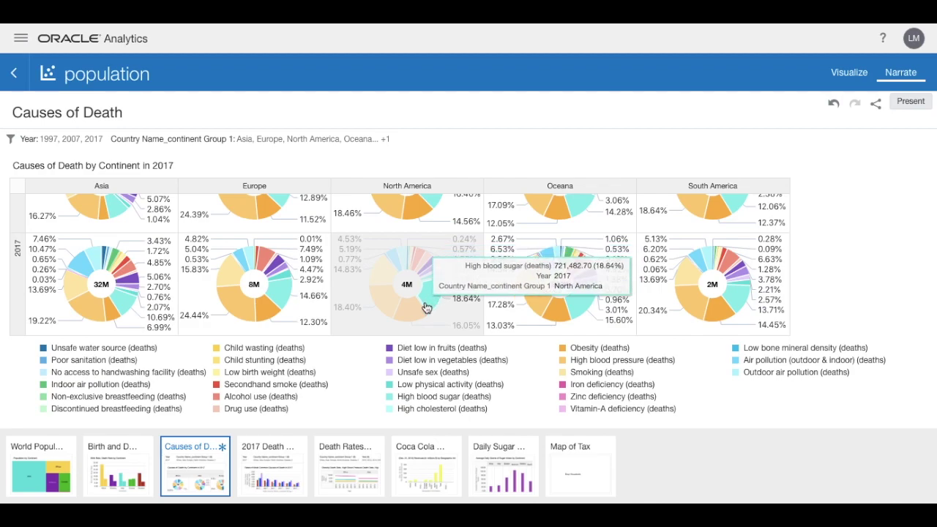
mouse_move(392, 310)
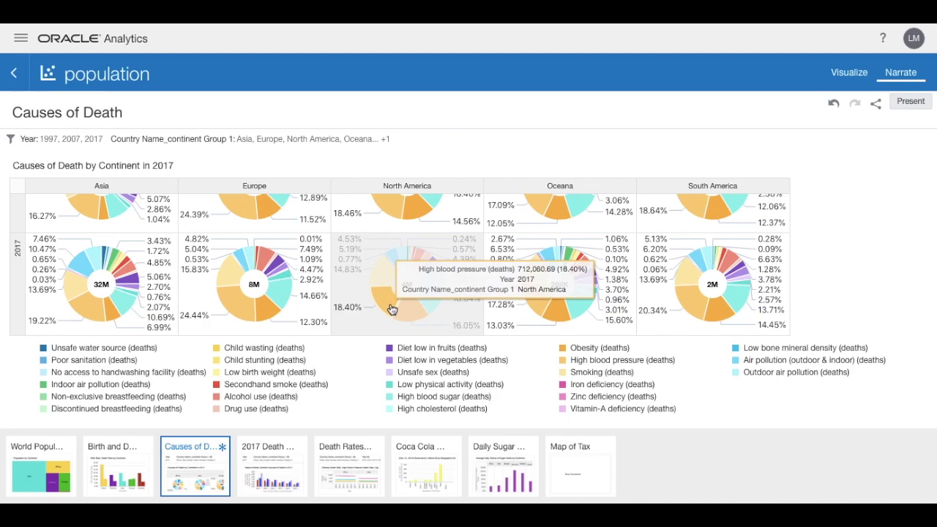
mouse_move(383, 280)
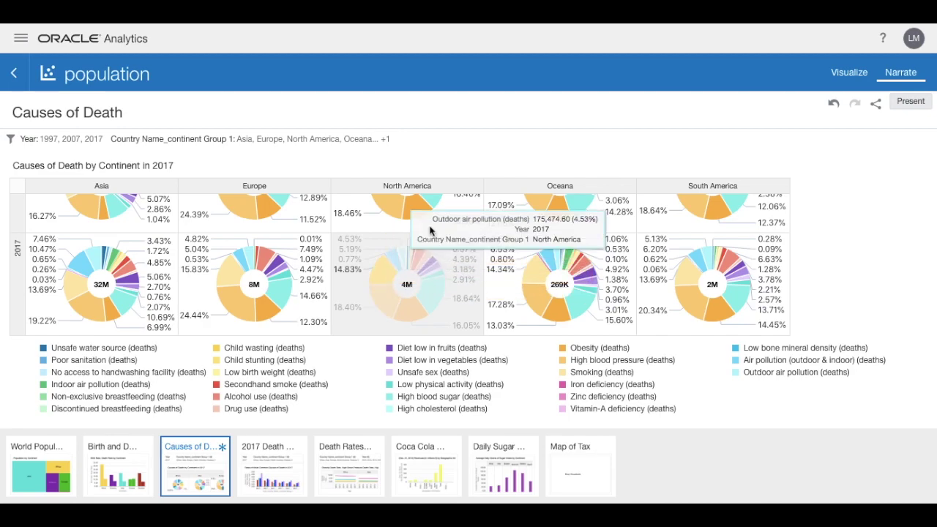
- Compare South America's causes of death charts from 1997 through 2017, and open the 2017 Death Rates page
scroll(638, 298, "up", 1)
scroll(639, 298, "up", 4)
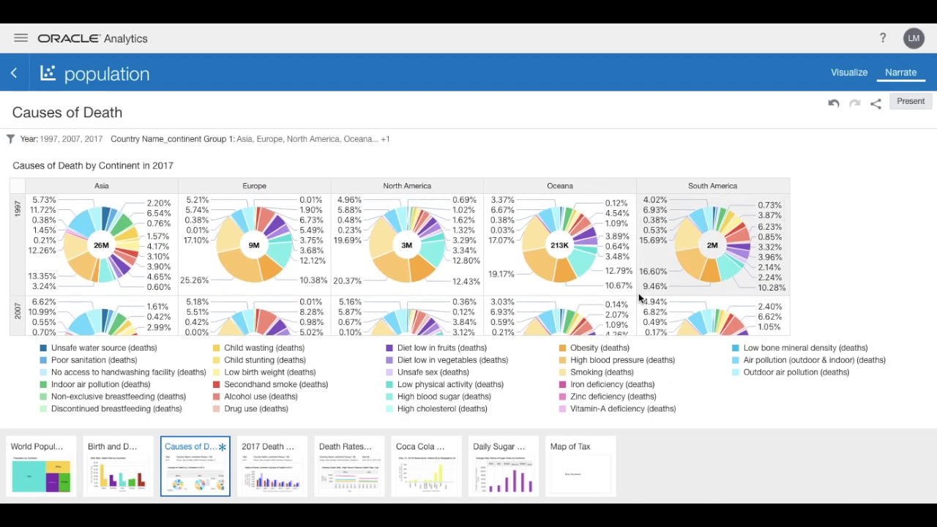
scroll(639, 292, "down", 3)
scroll(639, 293, "down", 3)
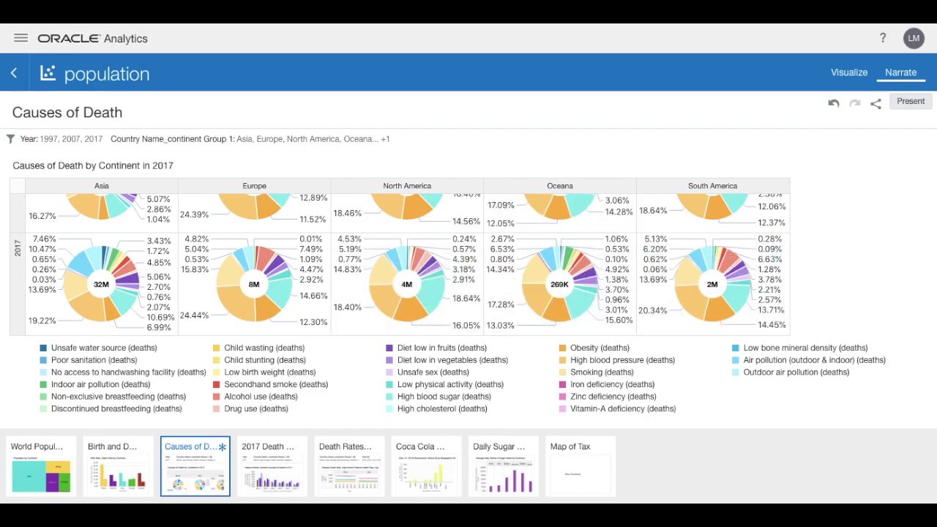
left_click(278, 466)
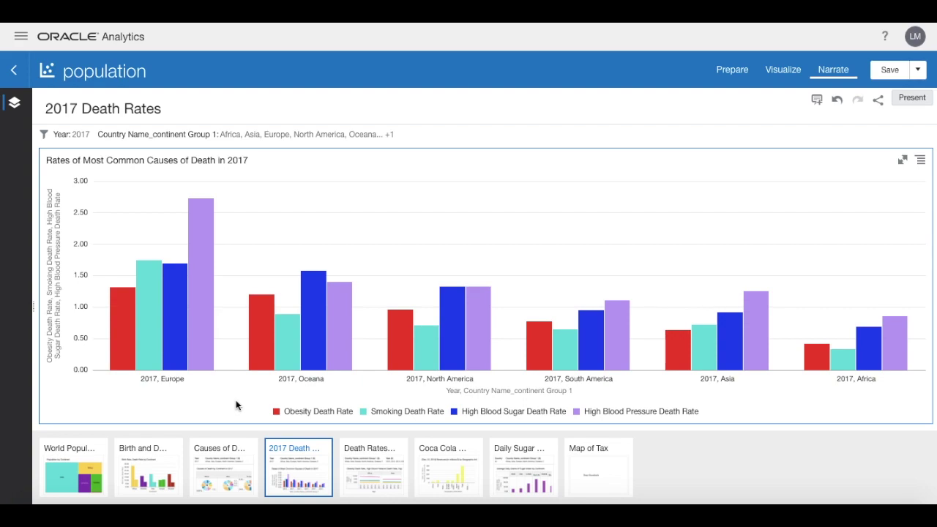
- Examine the Death Rates over Time trends for each continent, and open the Coca Cola Revenue by Geo page
left_click(379, 463)
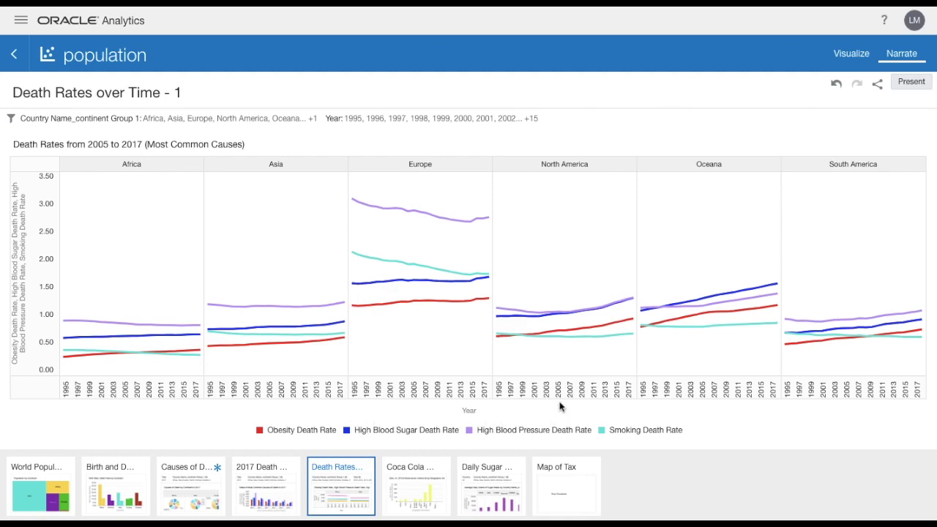
mouse_move(522, 313)
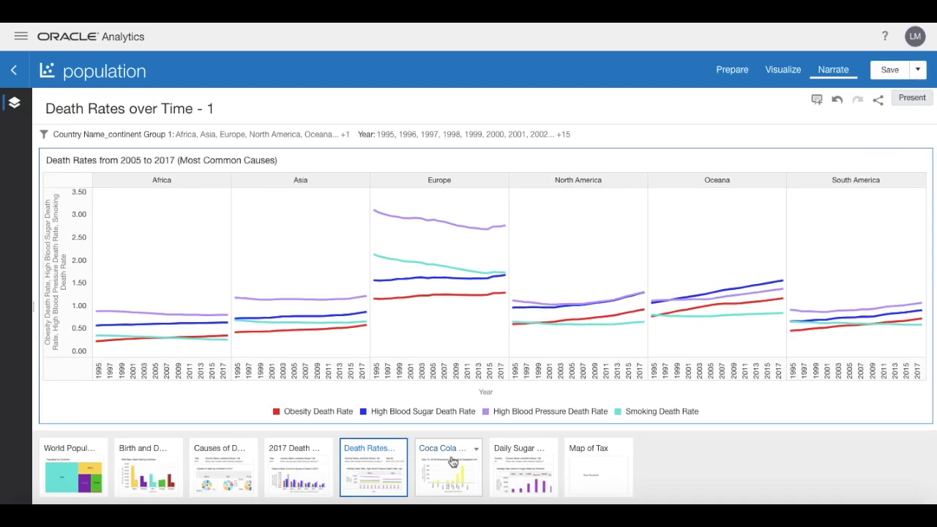
left_click(453, 461)
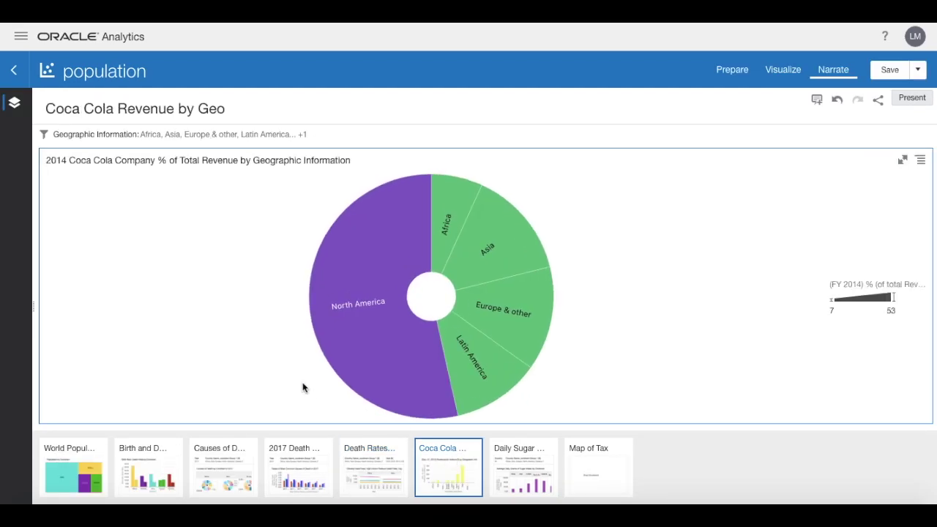
- Compare the 2014 Coca Cola revenue shares of North America, Asia, Europe & other and Latin America
left_click(410, 256)
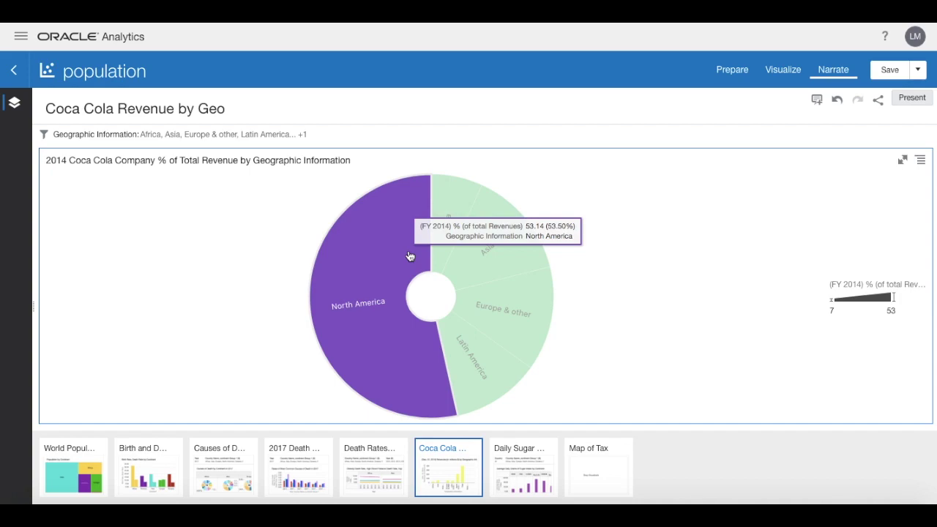
left_click(495, 231)
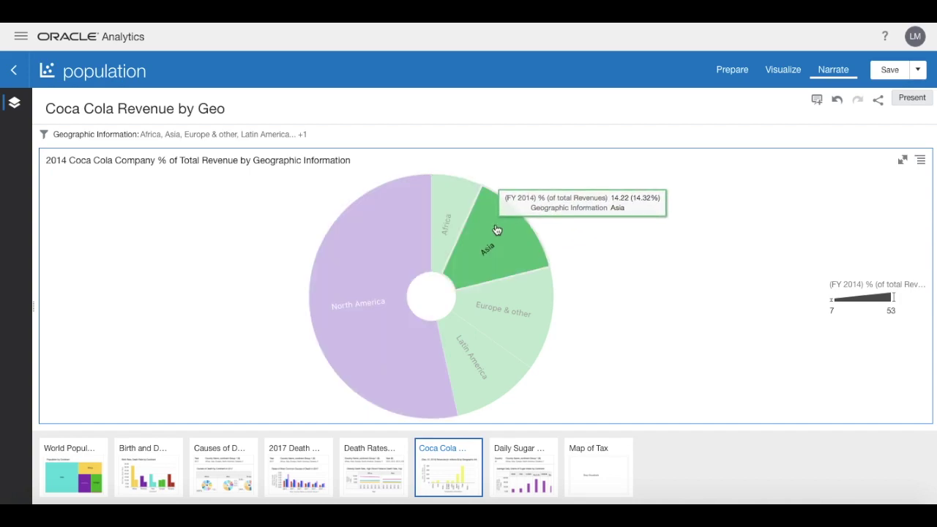
left_click(509, 337)
left_click(488, 372)
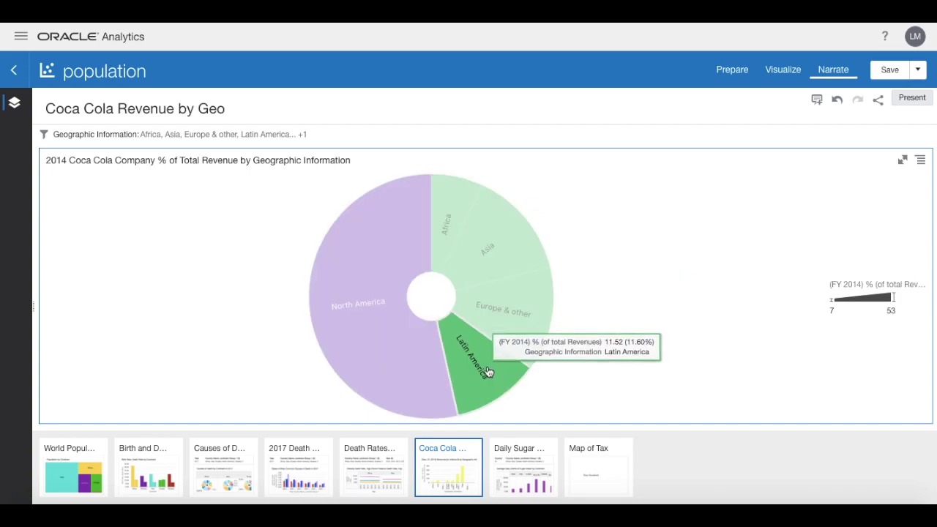
left_click(647, 396)
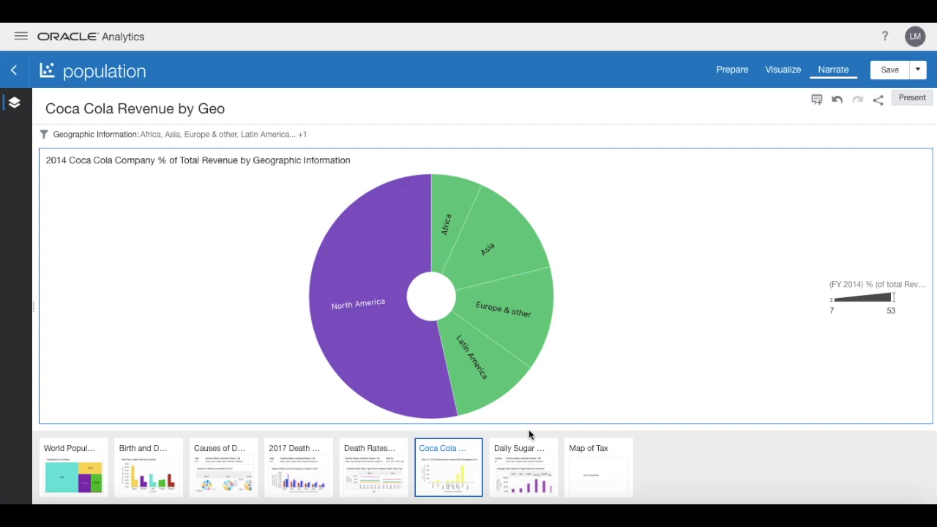
- Compare average daily sugar intake by continent on the Daily Sugar Intake page, and open the Map of Tax page
left_click(527, 454)
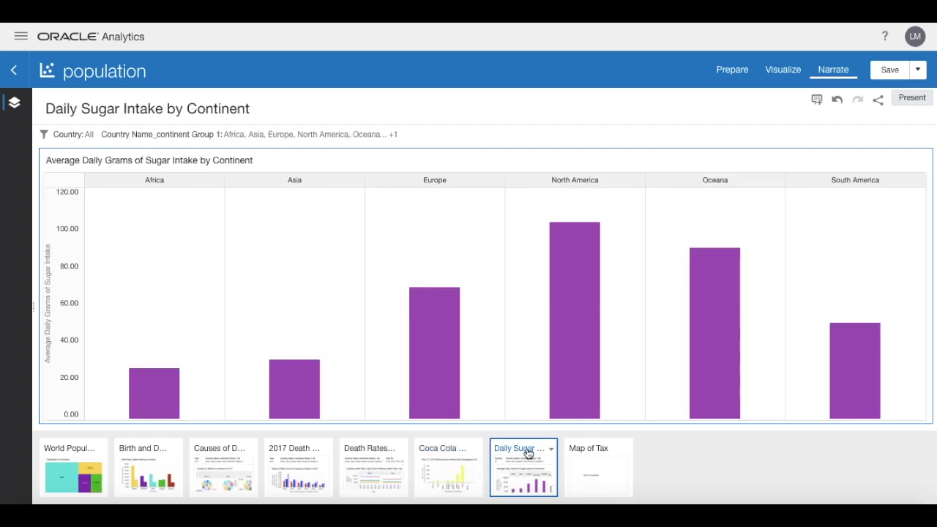
mouse_move(588, 279)
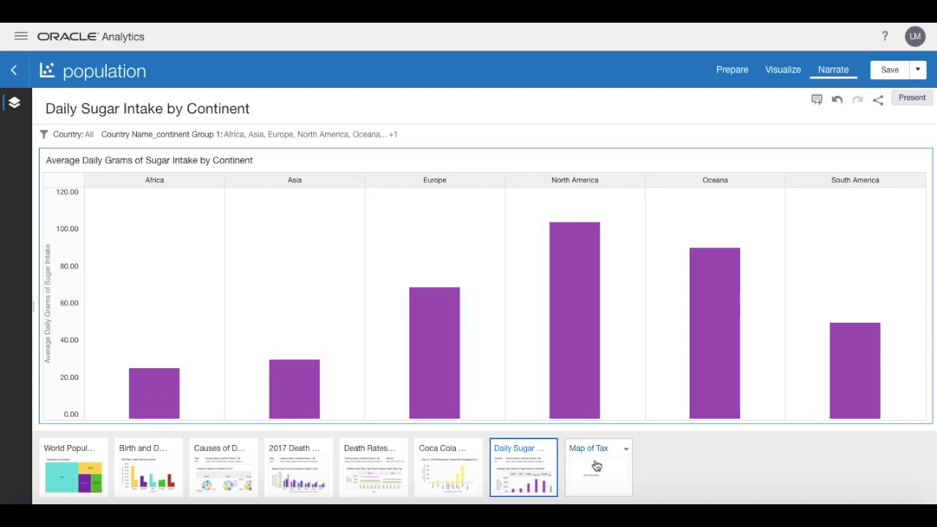
left_click(597, 466)
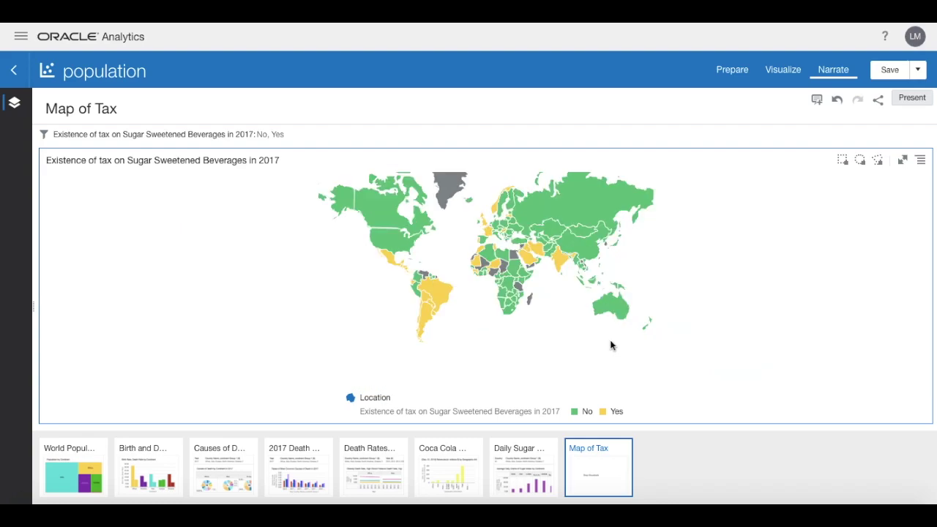
- Examine which countries in the Americas, Africa, Europe and Asia had a tax on sugar sweetened beverages in 2017
left_click_drag(573, 295, 577, 346)
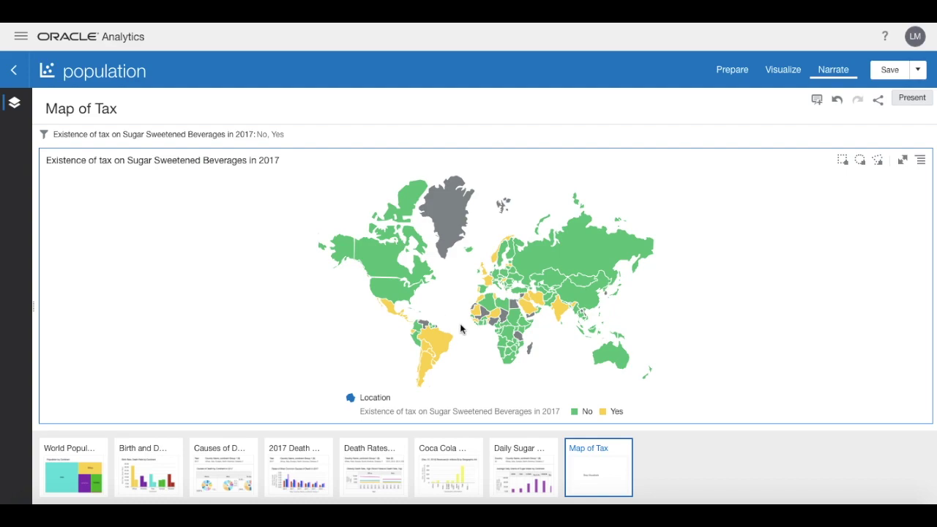
scroll(467, 358, "up", 2)
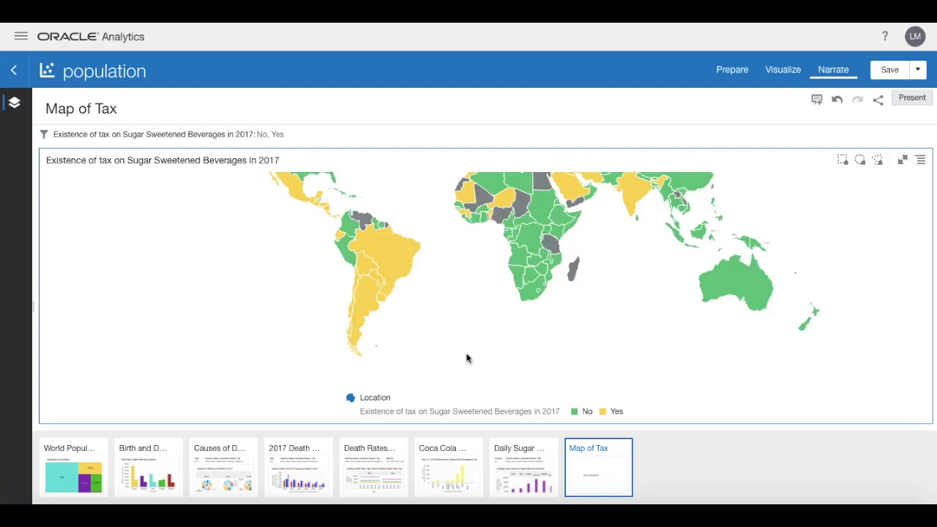
left_click_drag(454, 323, 485, 397)
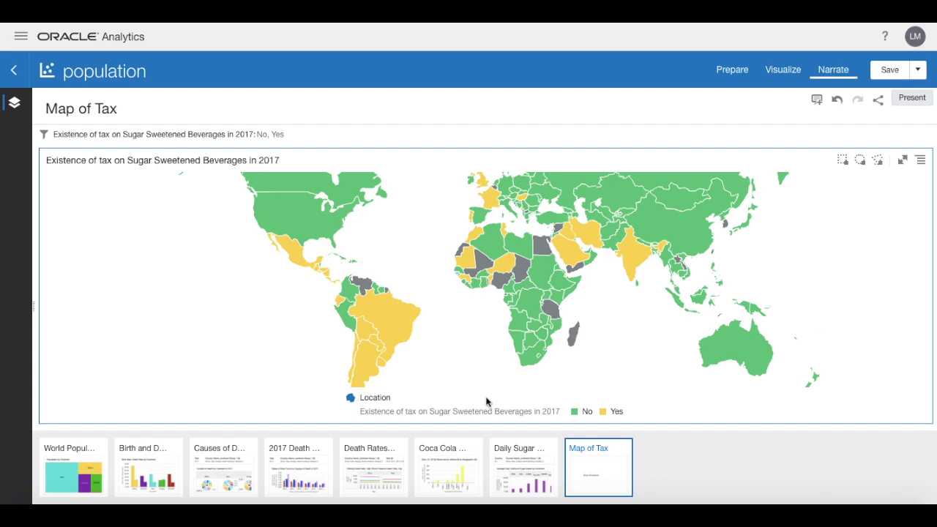
left_click_drag(424, 255, 441, 360)
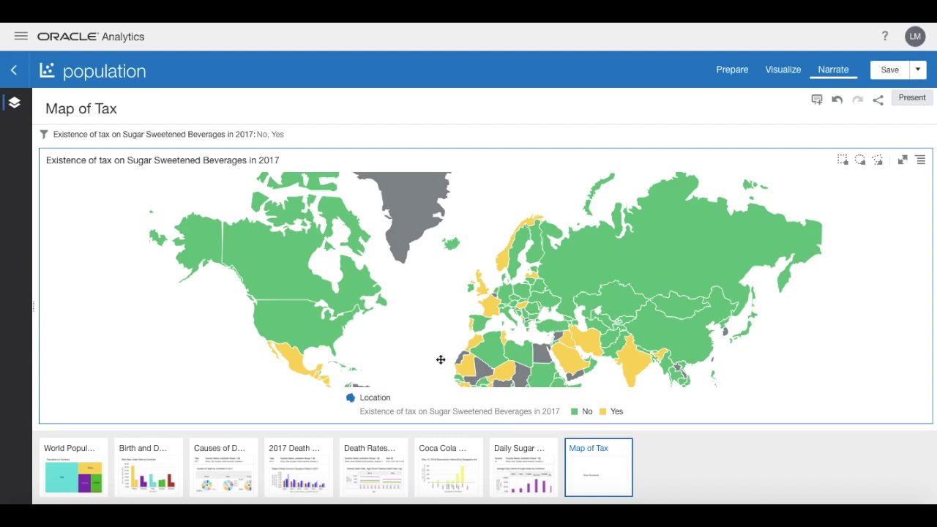